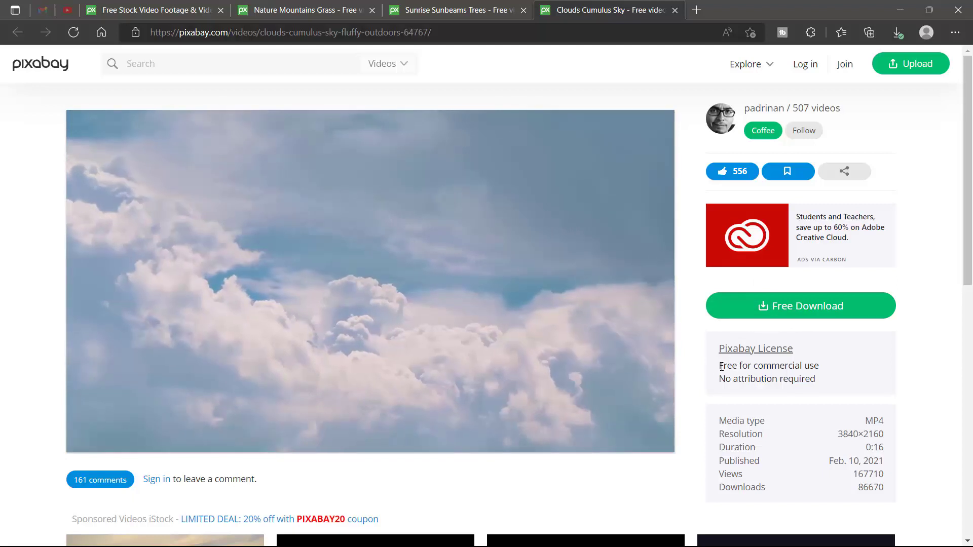
Review the Pixabay license terms for the clouds video, covering commercial use and attribution
{"action": "left_click_drag", "start_coordinate": [720, 366], "coordinate": [820, 367]}
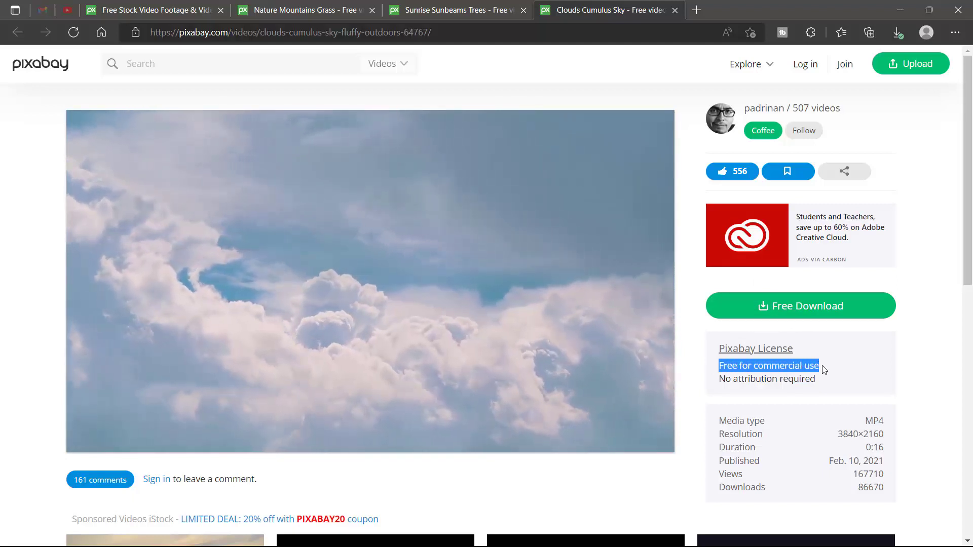
{"action": "left_click_drag", "start_coordinate": [721, 380], "coordinate": [817, 381]}
{"action": "left_click", "coordinate": [917, 371]}
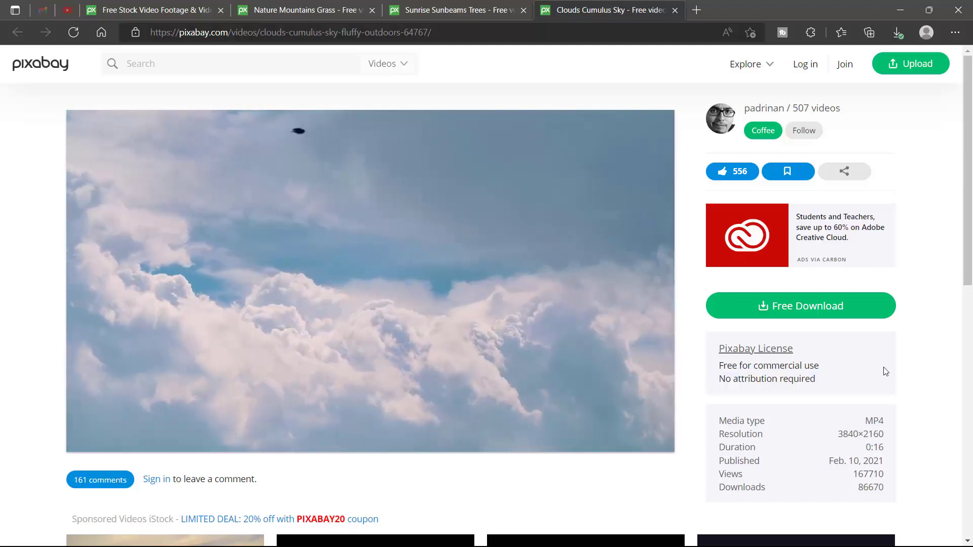
Download the clouds video as a 1280×720 MP4 and open the download options for the nature mountains grass video
{"action": "left_click", "coordinate": [800, 310]}
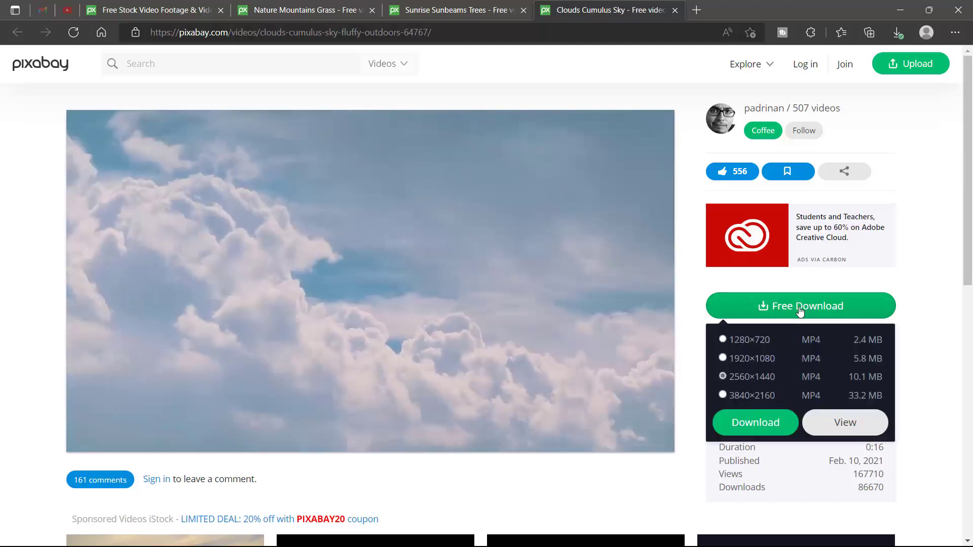
{"action": "left_click", "coordinate": [760, 340]}
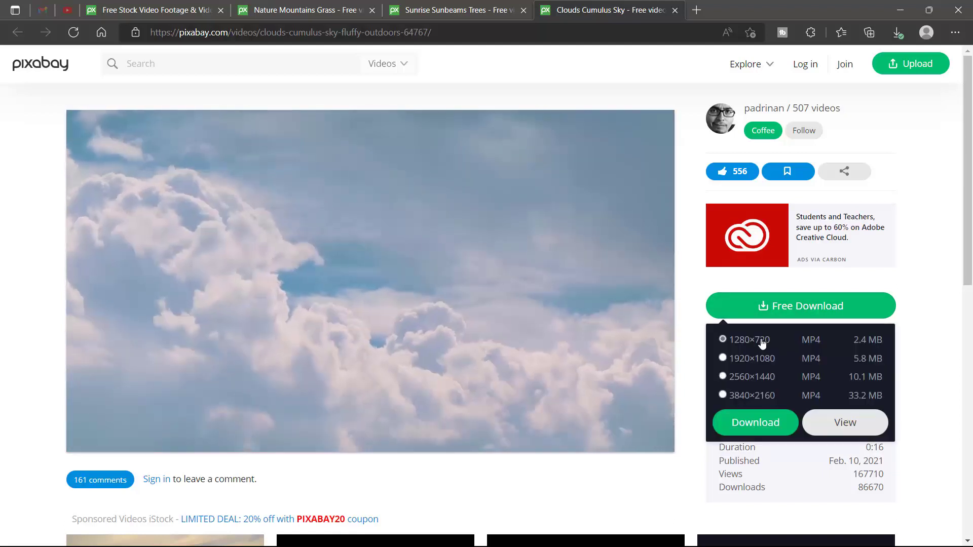
{"action": "left_click", "coordinate": [748, 424]}
{"action": "key", "text": "ctrl+w"}
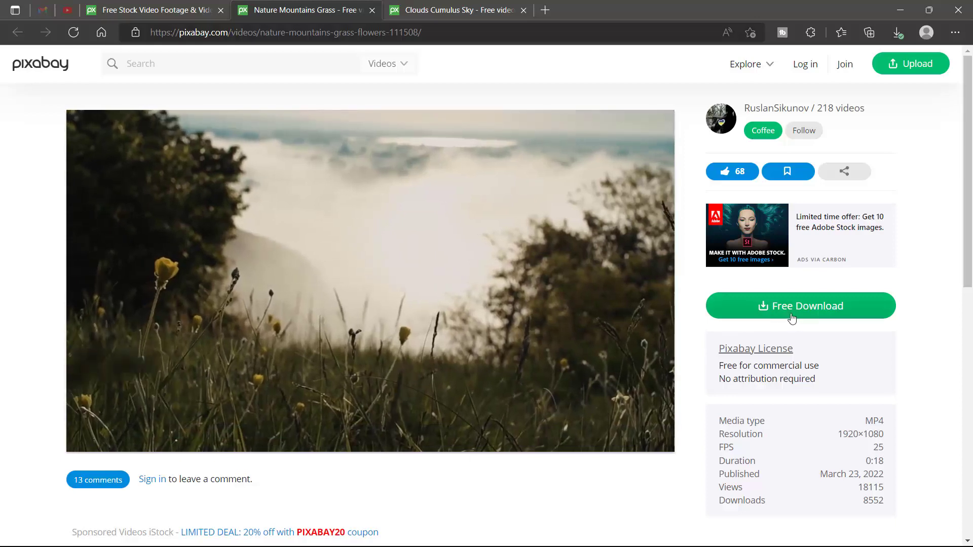
{"action": "left_click", "coordinate": [730, 305]}
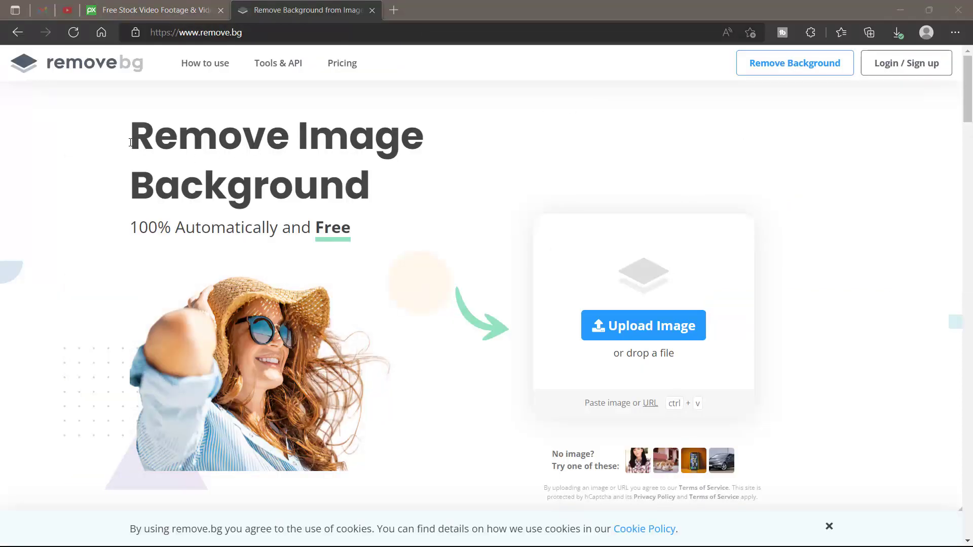
Look over the remove.bg home page, its free background removal claim and the sample results
{"action": "left_click_drag", "start_coordinate": [131, 142], "coordinate": [380, 192]}
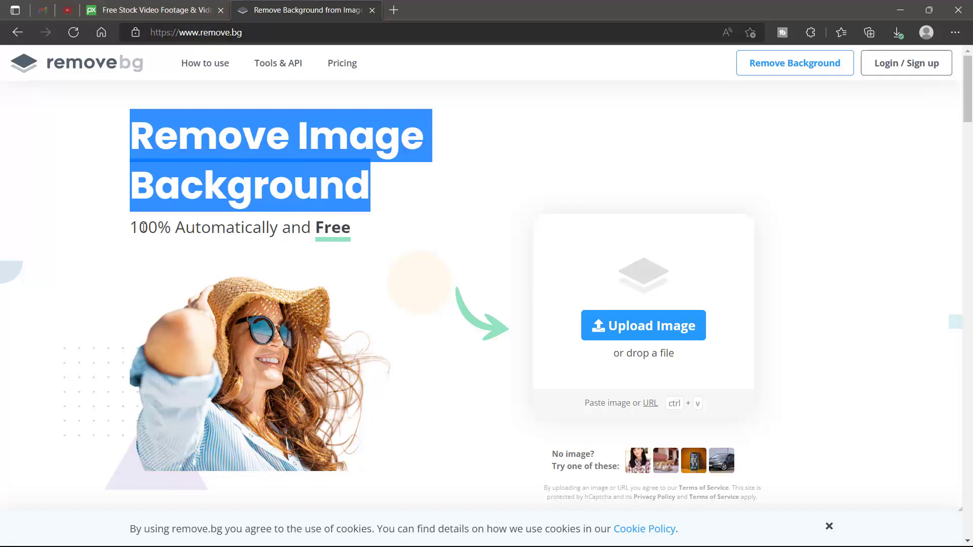
{"action": "left_click_drag", "start_coordinate": [133, 227], "coordinate": [379, 217]}
{"action": "left_click", "coordinate": [438, 180]}
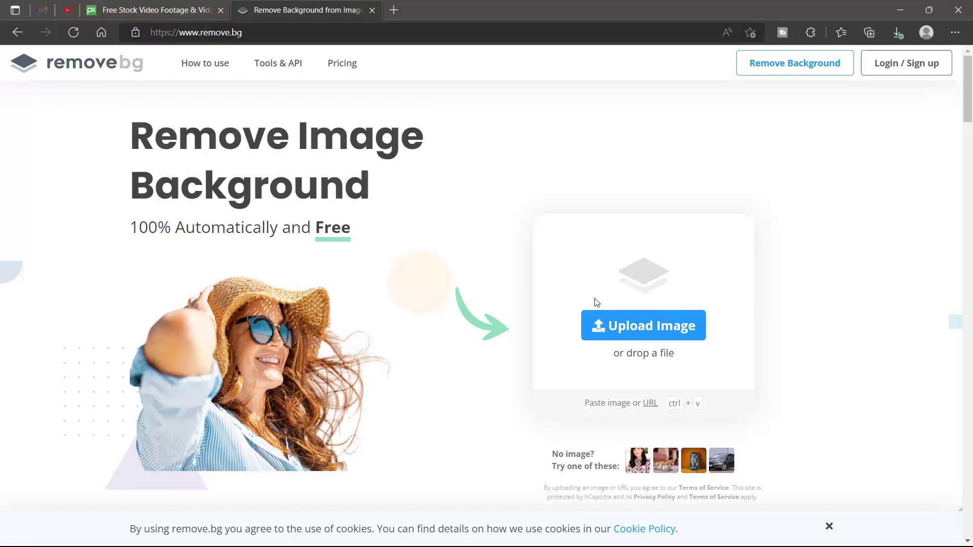
{"action": "scroll", "coordinate": [643, 319], "scroll_direction": "down", "scroll_amount": 12}
{"action": "scroll", "coordinate": [645, 321], "scroll_direction": "up", "scroll_amount": 5}
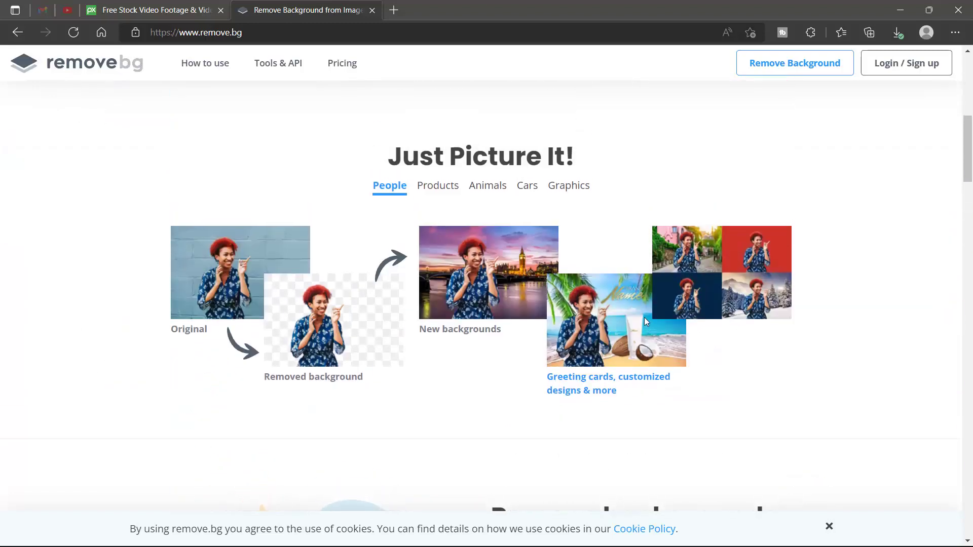
{"action": "scroll", "coordinate": [643, 317], "scroll_direction": "up", "scroll_amount": 7}
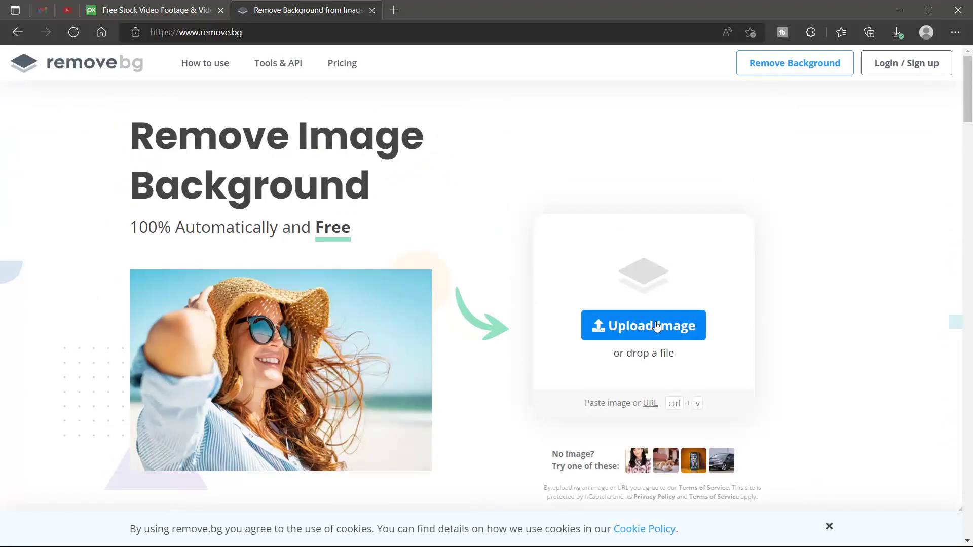
Upload the Dai image from the Reupload Video Dakawah folder to remove.bg and download the preview image without its background
{"action": "left_click", "coordinate": [656, 325]}
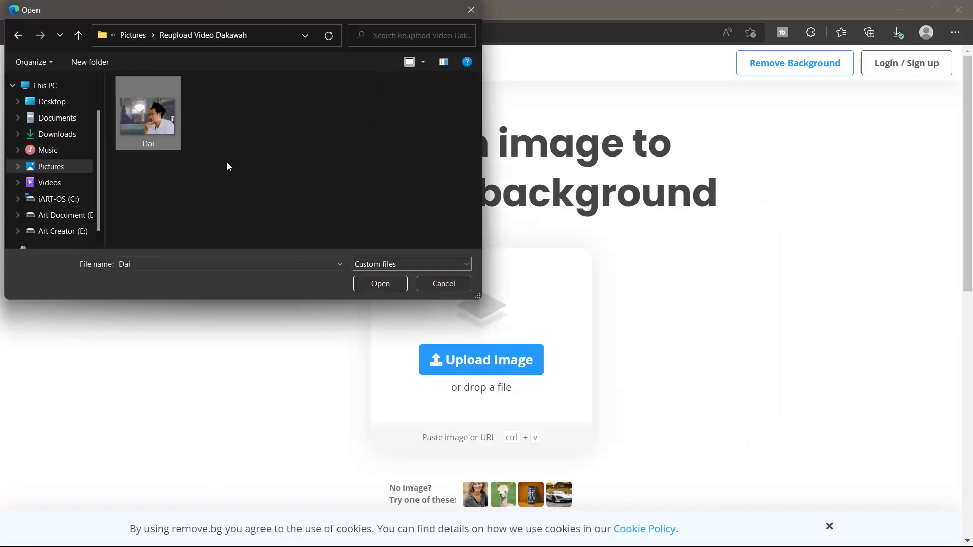
{"action": "left_click", "coordinate": [381, 285]}
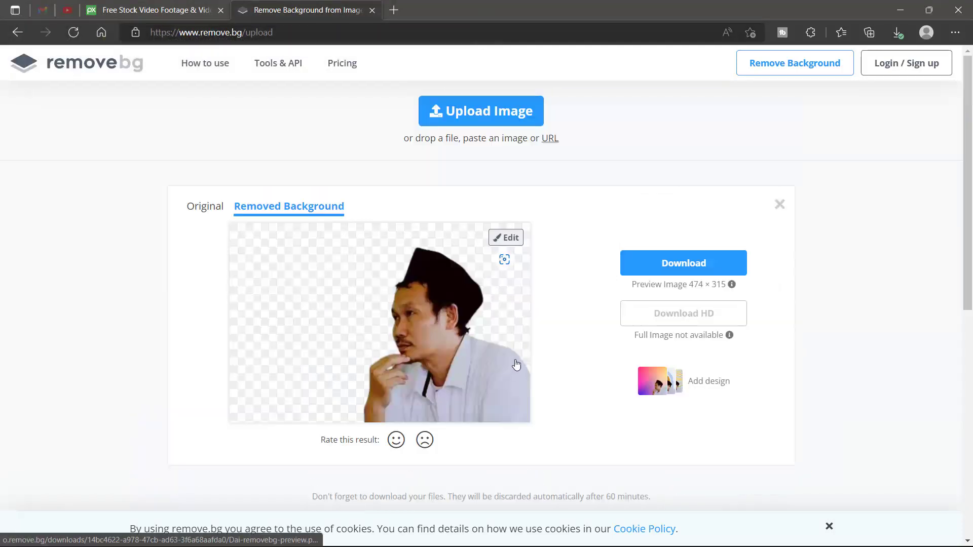
{"action": "left_click", "coordinate": [687, 269]}
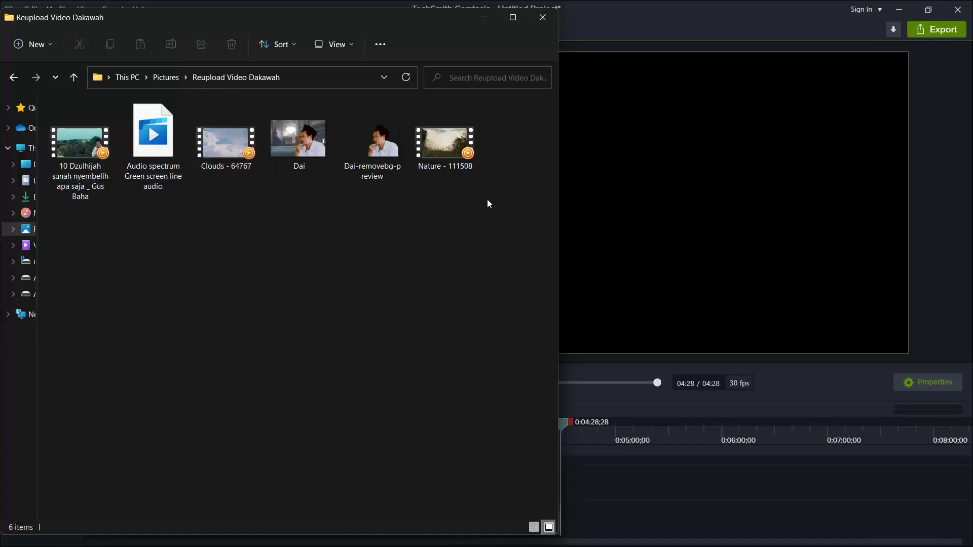
Select the media files in the Reupload Video Dakawah folder and, in Camtasia, scale the 10 Dzulhijah video to fill the canvas
{"action": "left_click_drag", "start_coordinate": [487, 199], "coordinate": [126, 150]}
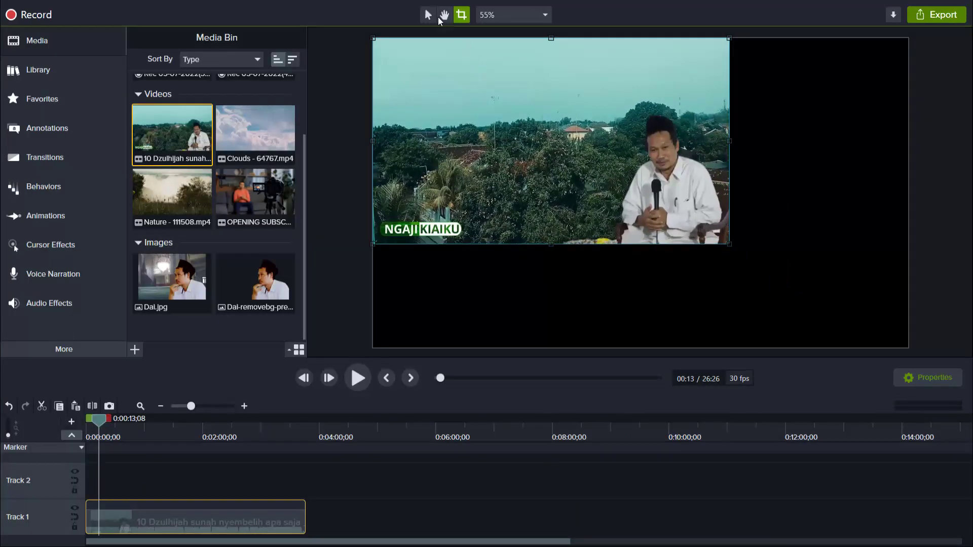
{"action": "left_click", "coordinate": [428, 15]}
{"action": "left_click_drag", "start_coordinate": [731, 247], "coordinate": [908, 348]}
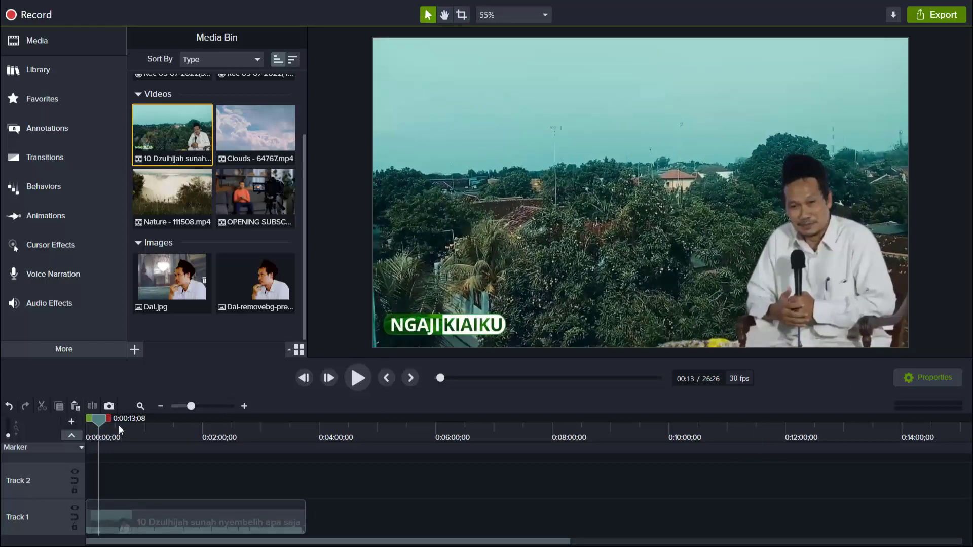
Play the 10 Dzulhijah video briefly from the start of the timeline to check its picture and sound
{"action": "left_click", "coordinate": [230, 515]}
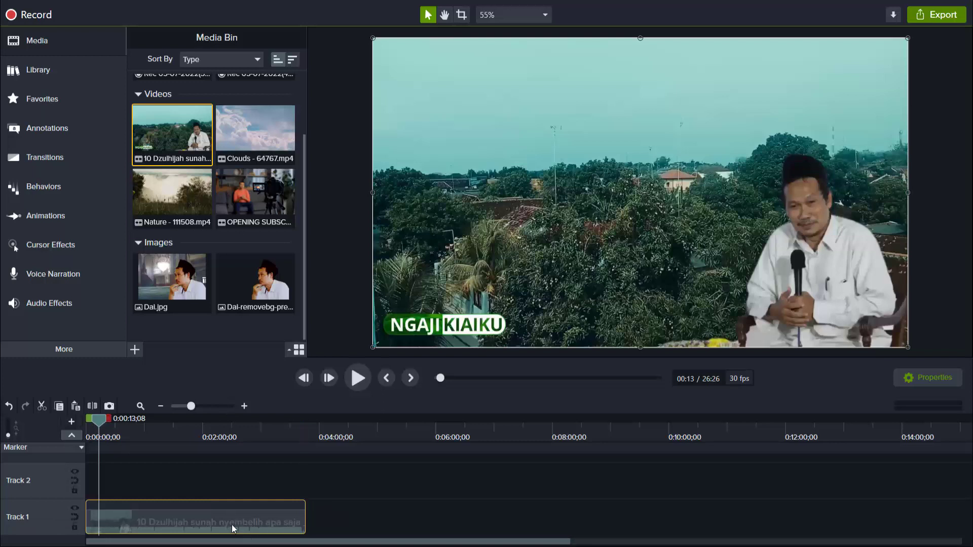
{"action": "key", "text": "ctrl+Home"}
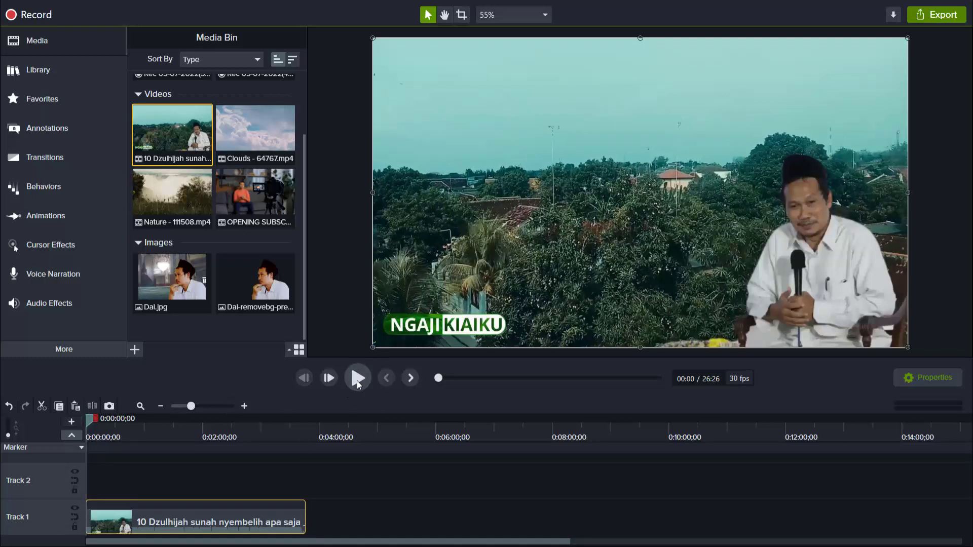
{"action": "left_click", "coordinate": [357, 379]}
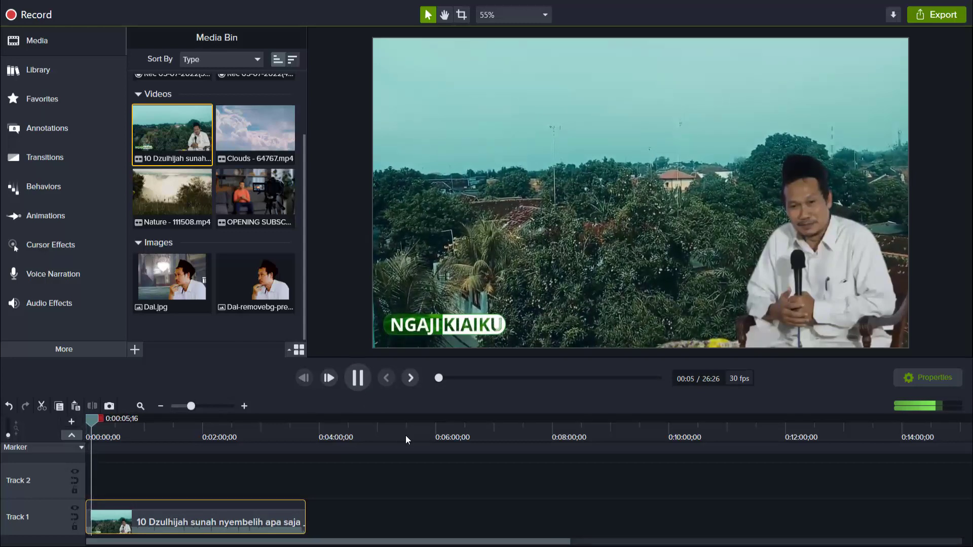
{"action": "key", "text": "space"}
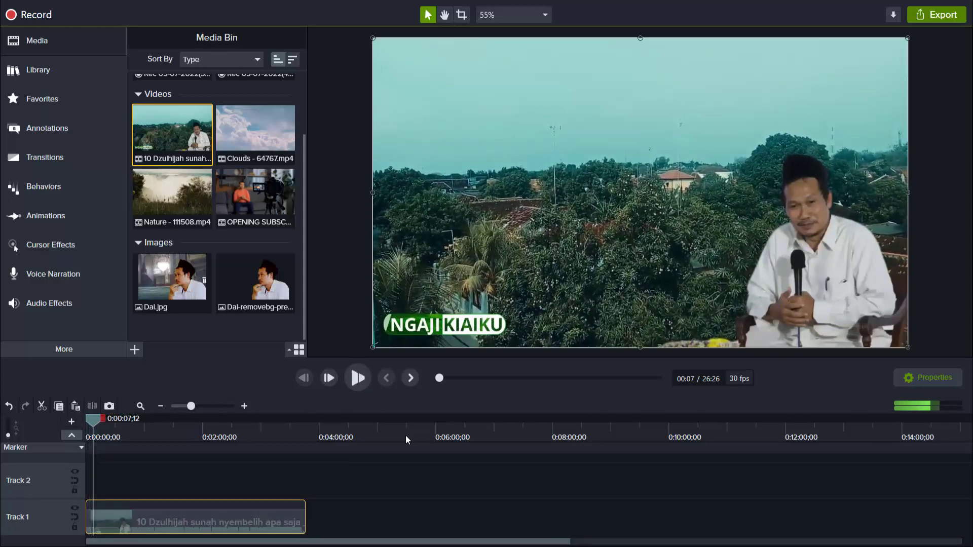
Separate the 10 Dzulhijah clip's audio and video, delete the video part and move the audio to a track above Track 2
{"action": "right_click", "coordinate": [240, 521]}
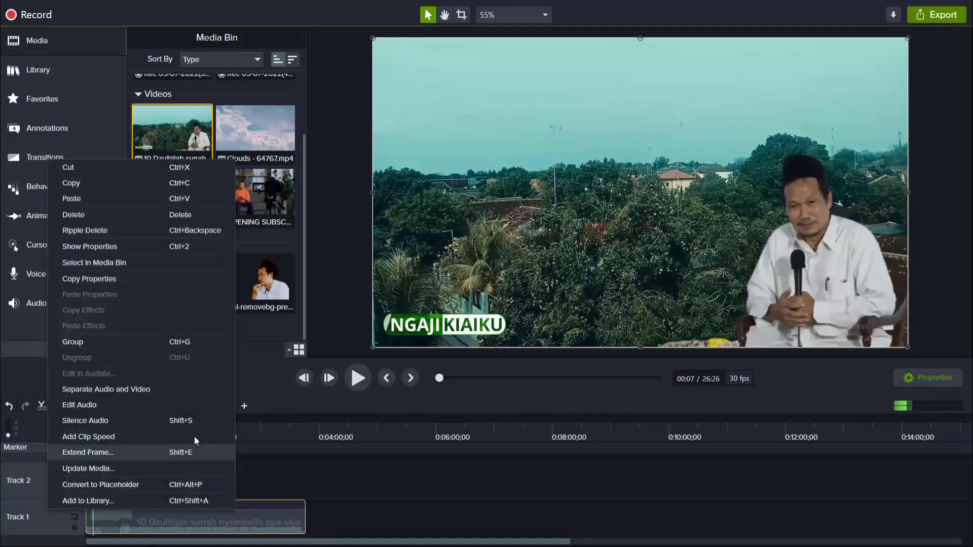
{"action": "left_click", "coordinate": [176, 390]}
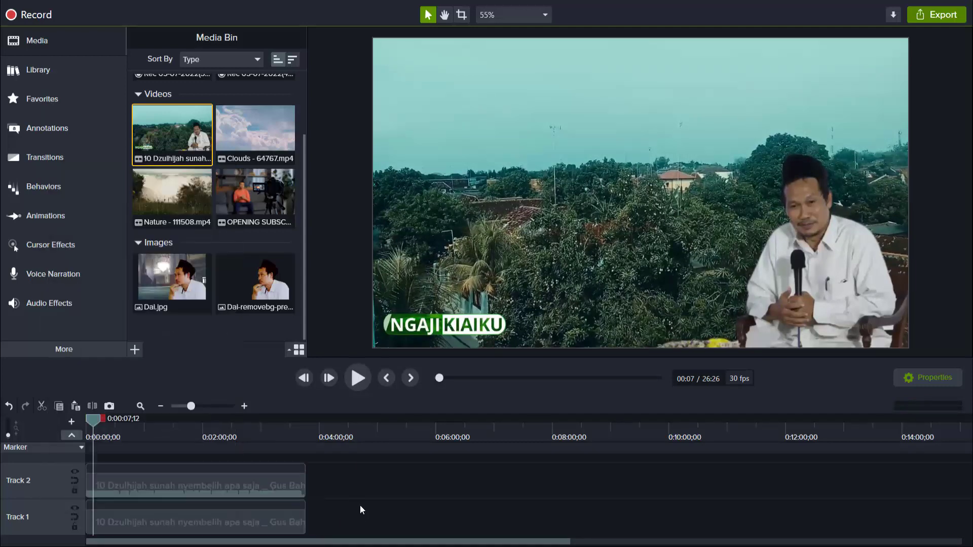
{"action": "left_click", "coordinate": [207, 527]}
{"action": "key", "text": "Delete"}
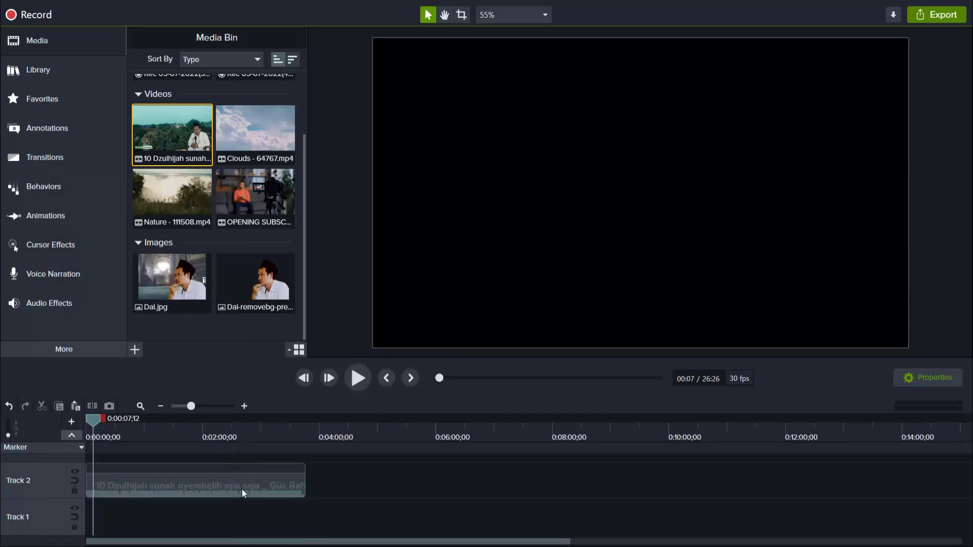
{"action": "left_click_drag", "start_coordinate": [238, 487], "coordinate": [212, 439]}
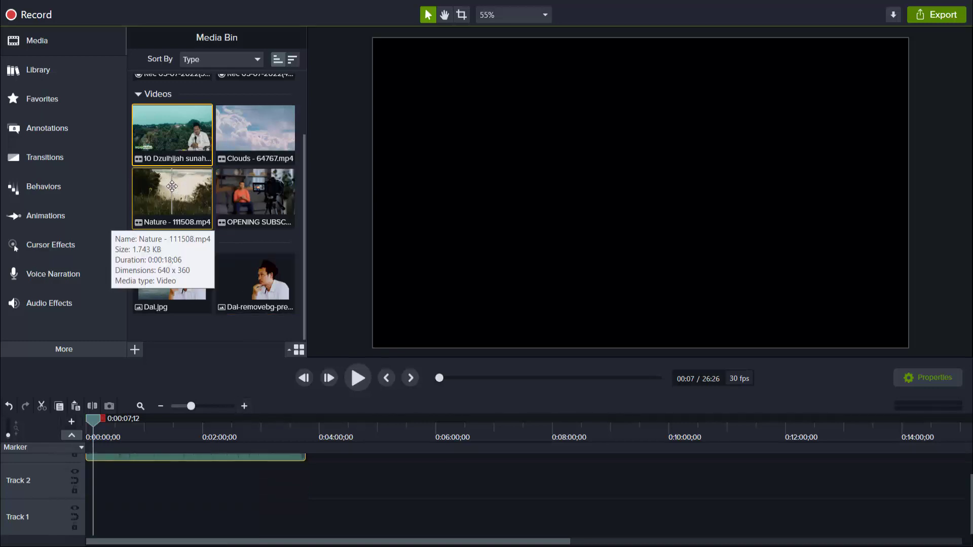
Place Nature - 111508.mp4 at the start of Track 1 and enlarge it to fill the canvas
{"action": "left_click_drag", "start_coordinate": [172, 186], "coordinate": [76, 527]}
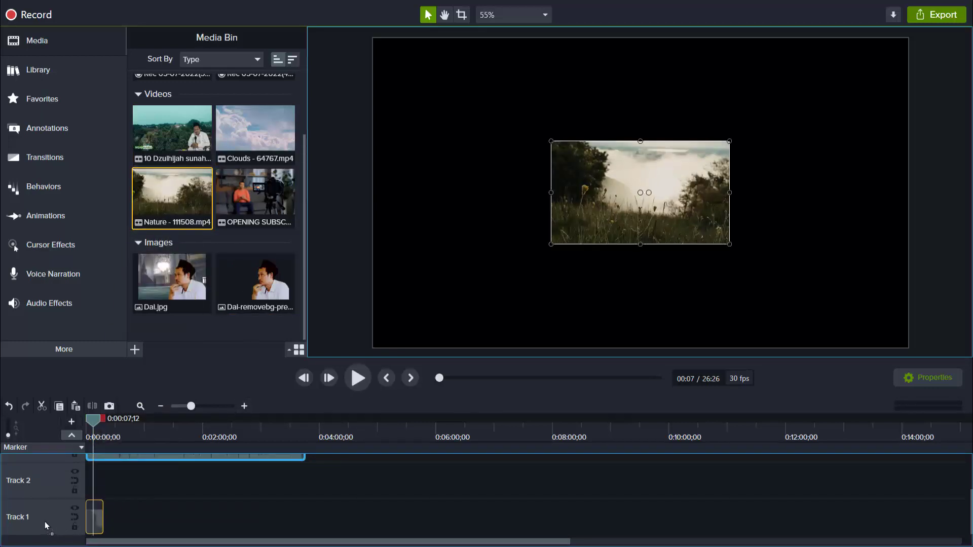
{"action": "left_click_drag", "start_coordinate": [578, 193], "coordinate": [401, 90]}
{"action": "left_click_drag", "start_coordinate": [550, 140], "coordinate": [863, 347]}
{"action": "left_click", "coordinate": [350, 508]}
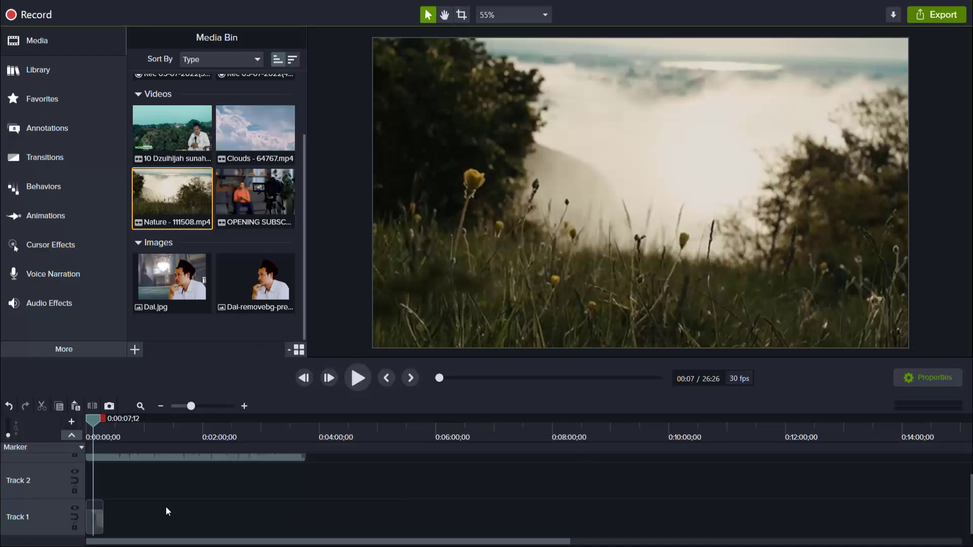
Place Clouds - 64767.mp4 directly after the nature clip on Track 1 and enlarge it to fill the canvas
{"action": "left_click", "coordinate": [95, 521]}
{"action": "left_click_drag", "start_coordinate": [255, 131], "coordinate": [123, 483]}
{"action": "left_click_drag", "start_coordinate": [99, 521], "coordinate": [102, 521]}
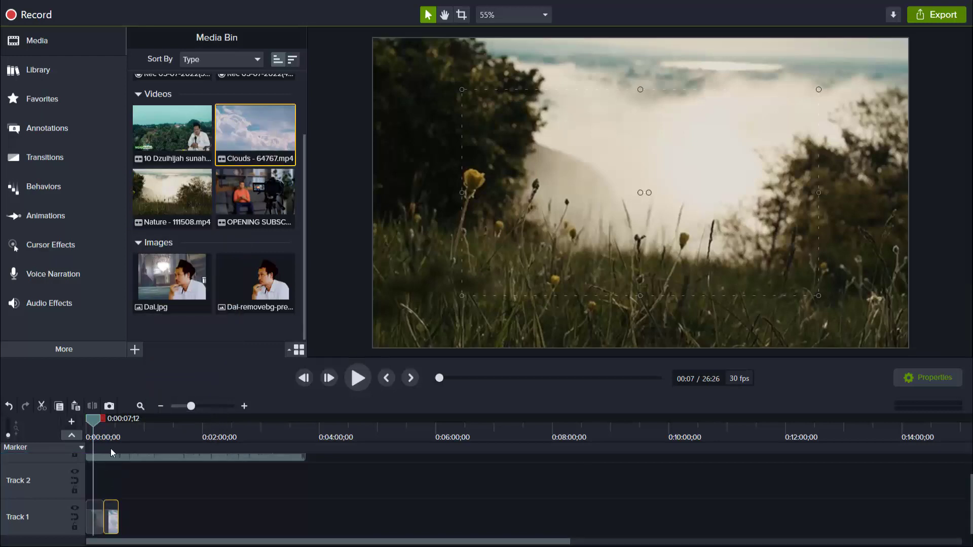
{"action": "left_click", "coordinate": [116, 435]}
{"action": "left_click_drag", "start_coordinate": [730, 258], "coordinate": [642, 210]}
{"action": "left_click_drag", "start_coordinate": [735, 247], "coordinate": [907, 347]}
{"action": "left_click", "coordinate": [192, 508]}
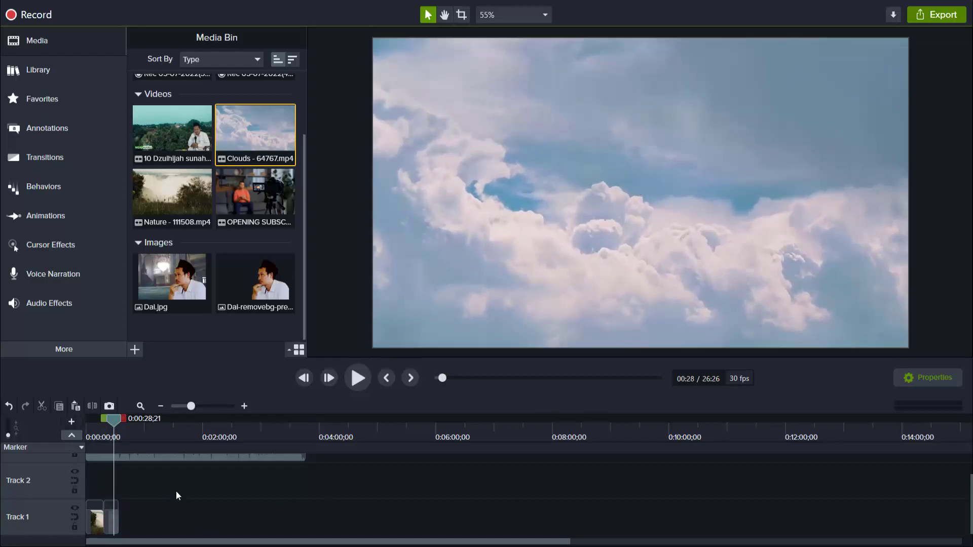
Duplicate the nature and clouds clips directly after the first pair on Track 1
{"action": "left_click", "coordinate": [100, 531]}
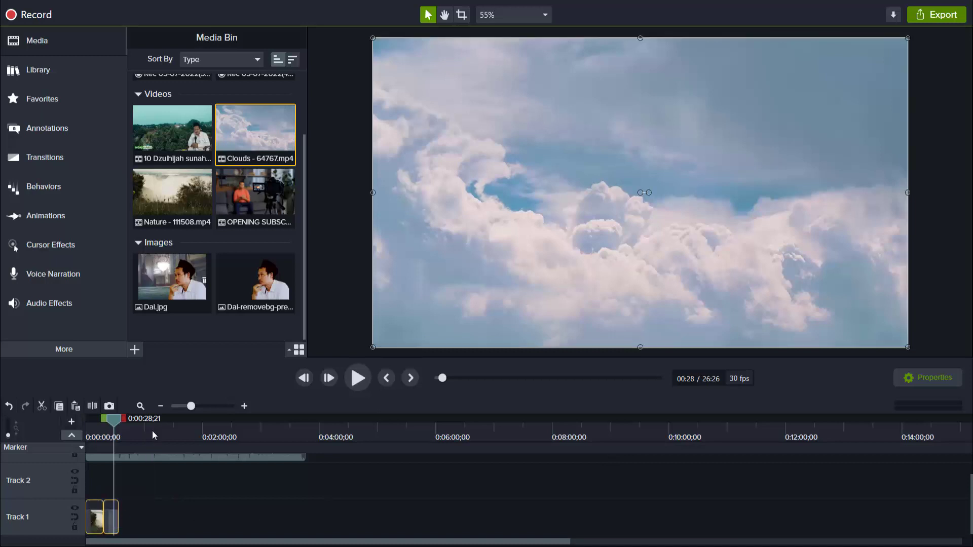
{"action": "left_click", "coordinate": [144, 428]}
{"action": "key", "text": "ctrl+v"}
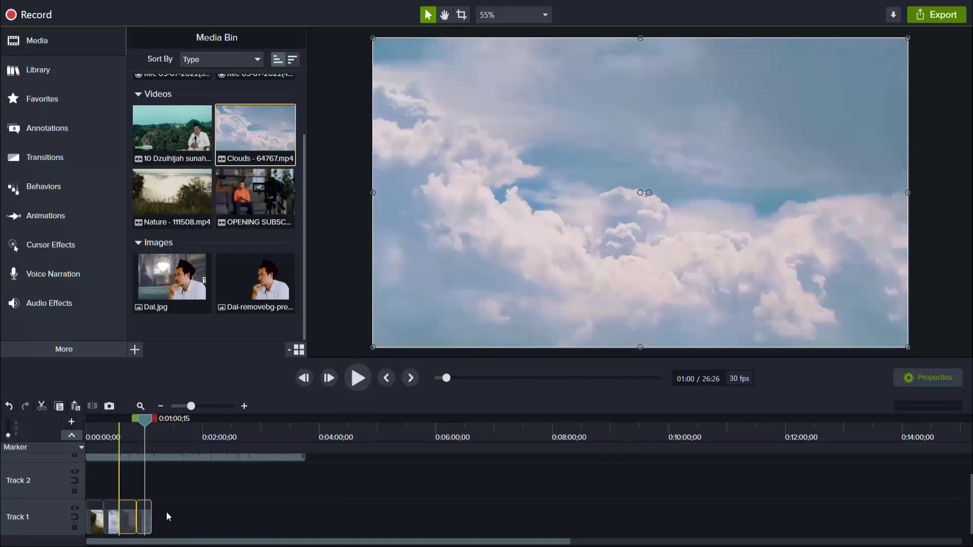
{"action": "left_click", "coordinate": [177, 496]}
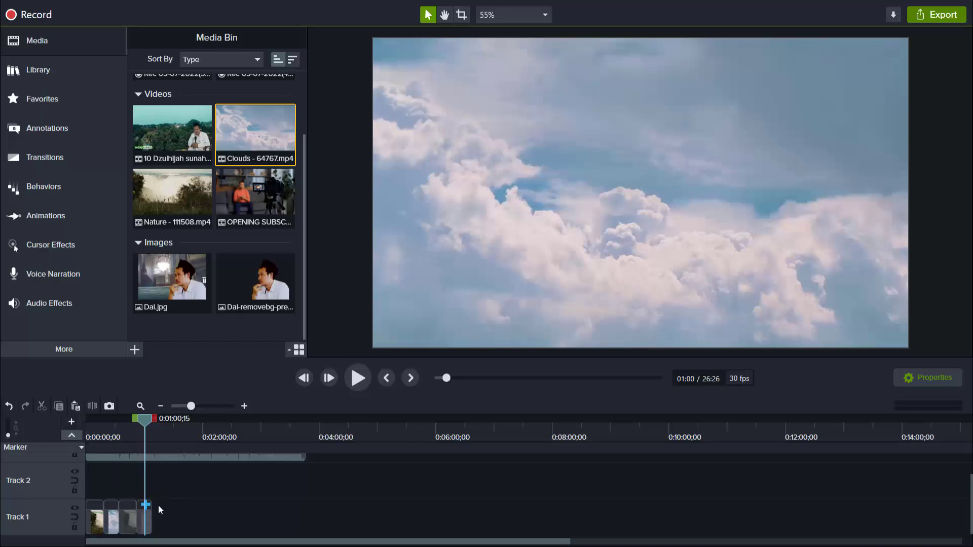
Duplicate all four Track 1 clips after themselves and reorder the copies so two nature clips precede two clouds clips
{"action": "mouse_move", "coordinate": [116, 515]}
{"action": "left_mouse_down"}
{"action": "mouse_move", "coordinate": [89, 533]}
{"action": "mouse_move", "coordinate": [102, 521]}
{"action": "left_mouse_up"}
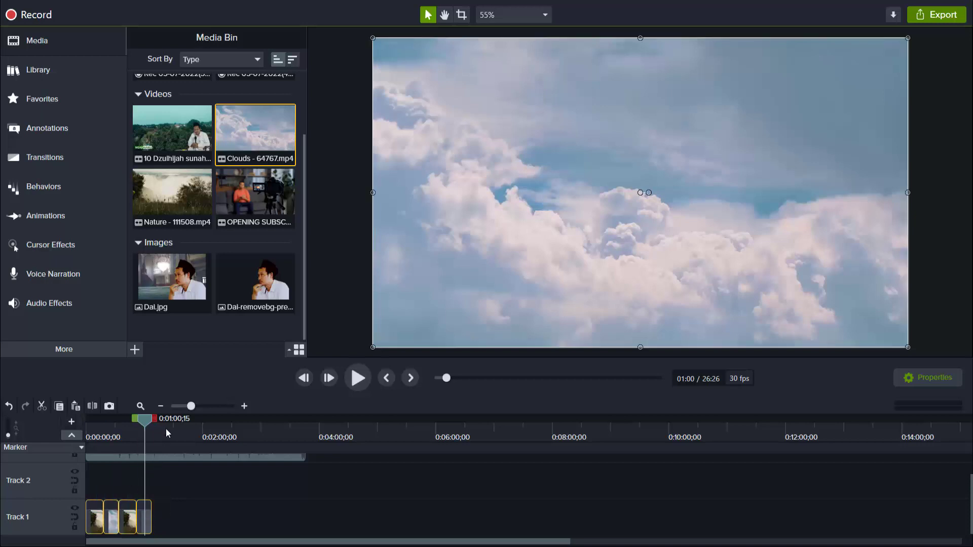
{"action": "key", "text": "ctrl+v"}
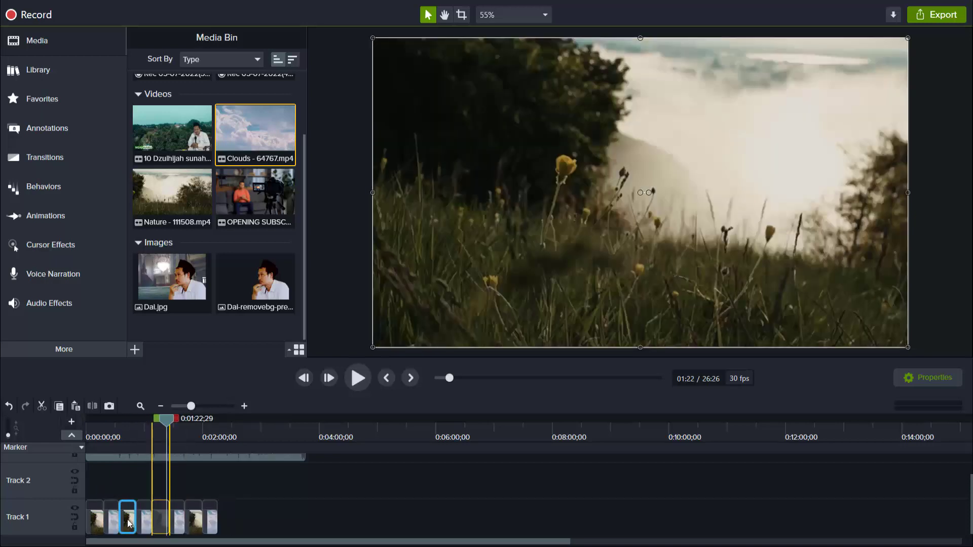
{"action": "left_click", "coordinate": [247, 486]}
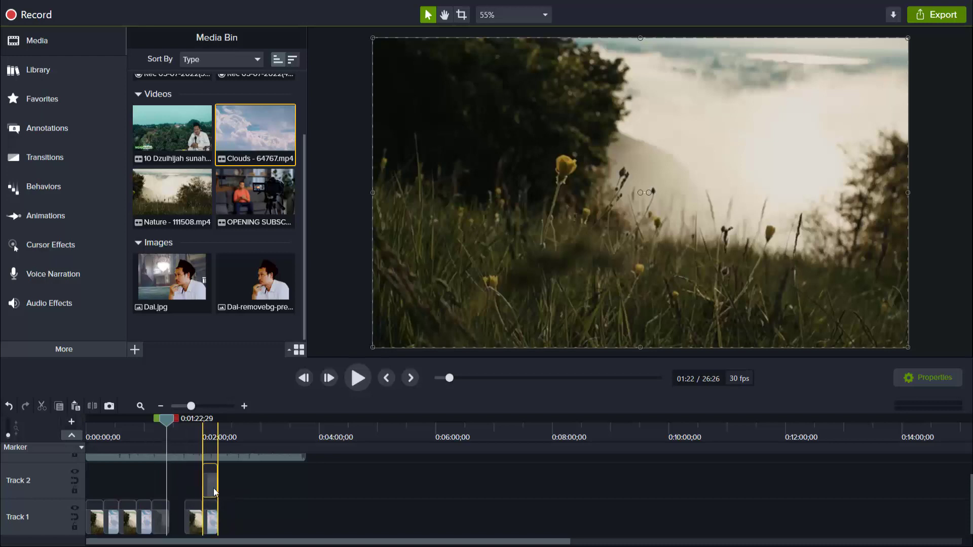
{"action": "left_click_drag", "start_coordinate": [253, 533], "coordinate": [179, 517]}
{"action": "left_click_drag", "start_coordinate": [238, 494], "coordinate": [166, 517]}
Paste a copy of the last four Track 1 clips at 0:02:31;08 and shift the copies to close the gap before them
{"action": "left_click", "coordinate": [233, 435]}
{"action": "key", "text": "ctrl+c"}
{"action": "key", "text": "ctrl+v"}
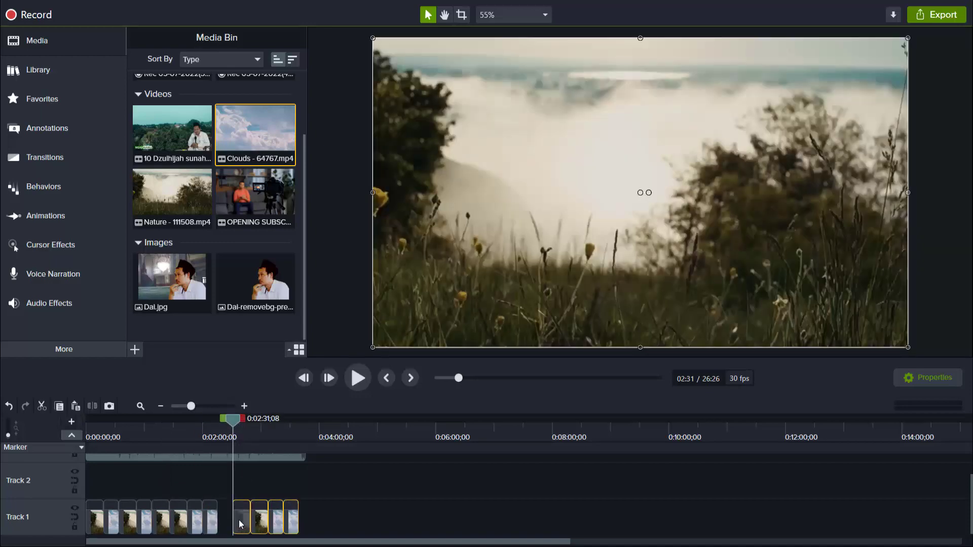
{"action": "left_click_drag", "start_coordinate": [241, 523], "coordinate": [226, 523]}
{"action": "left_click", "coordinate": [307, 503]}
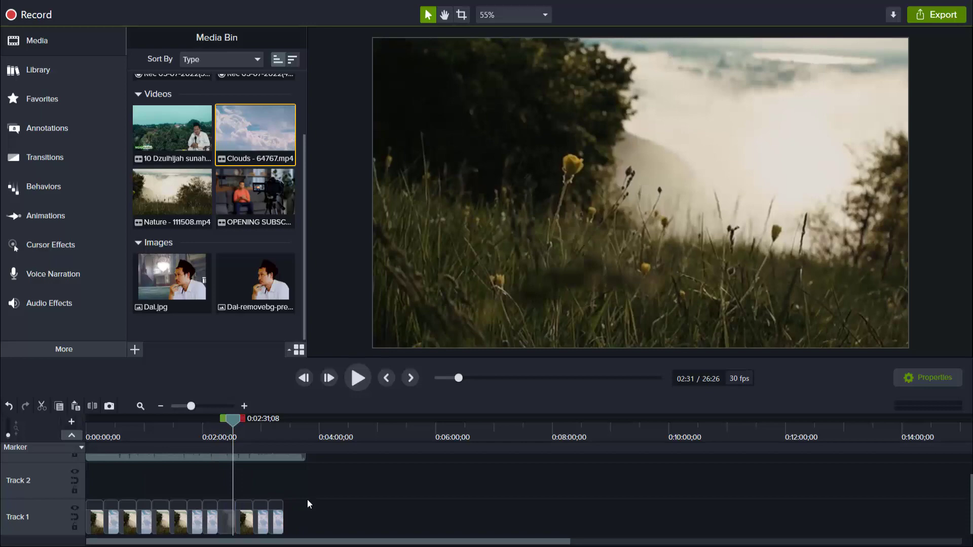
Paste another copy of the four clips on Track 1, close the gap before them, and trim the track to the audio clip's end
{"action": "left_click", "coordinate": [289, 437]}
{"action": "key", "text": "ctrl+v"}
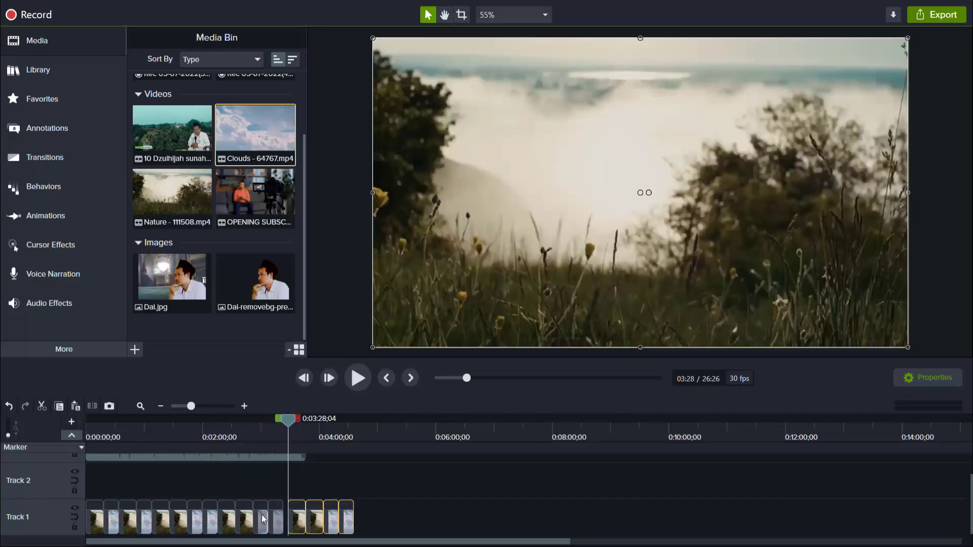
{"action": "left_click_drag", "start_coordinate": [298, 529], "coordinate": [294, 529]}
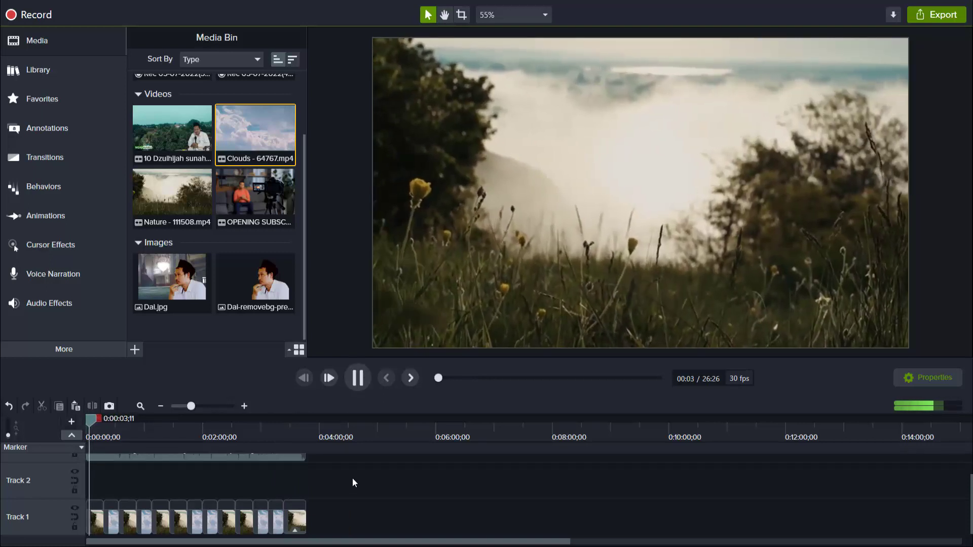
{"action": "key", "text": "space"}
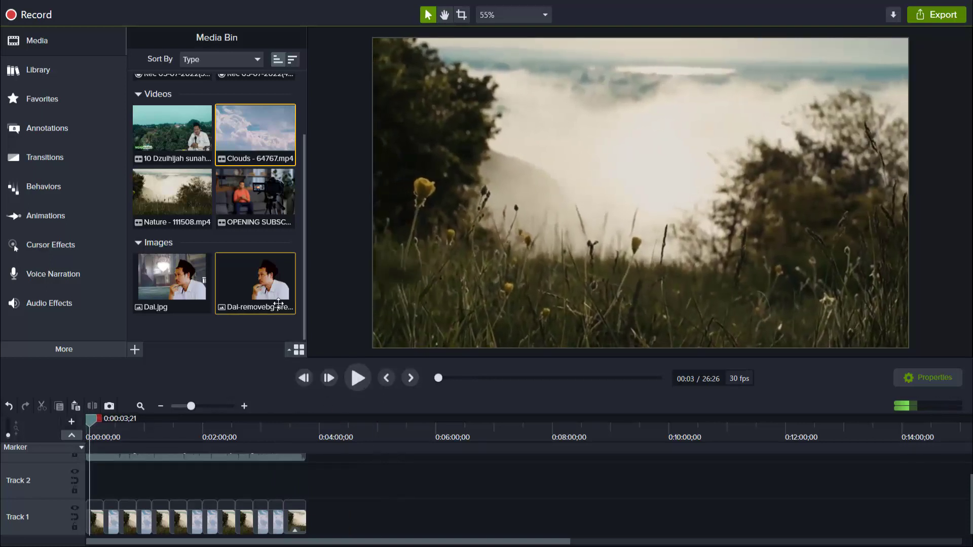
Add Dai-removebg-preview over the full audio length above the stock footage, and enlarge it into the canvas's lower-right corner
{"action": "left_click_drag", "start_coordinate": [256, 282], "coordinate": [305, 484]}
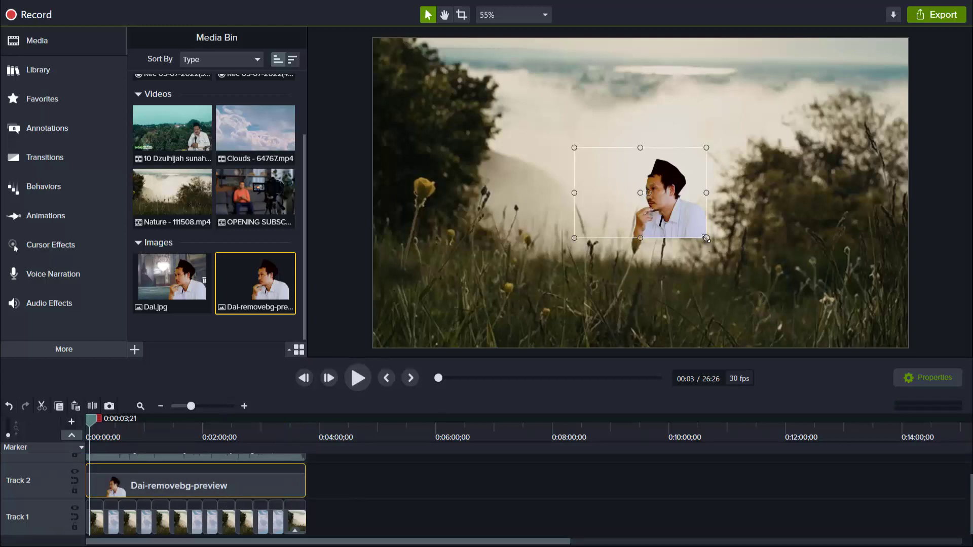
{"action": "left_click_drag", "start_coordinate": [706, 239], "coordinate": [866, 348]}
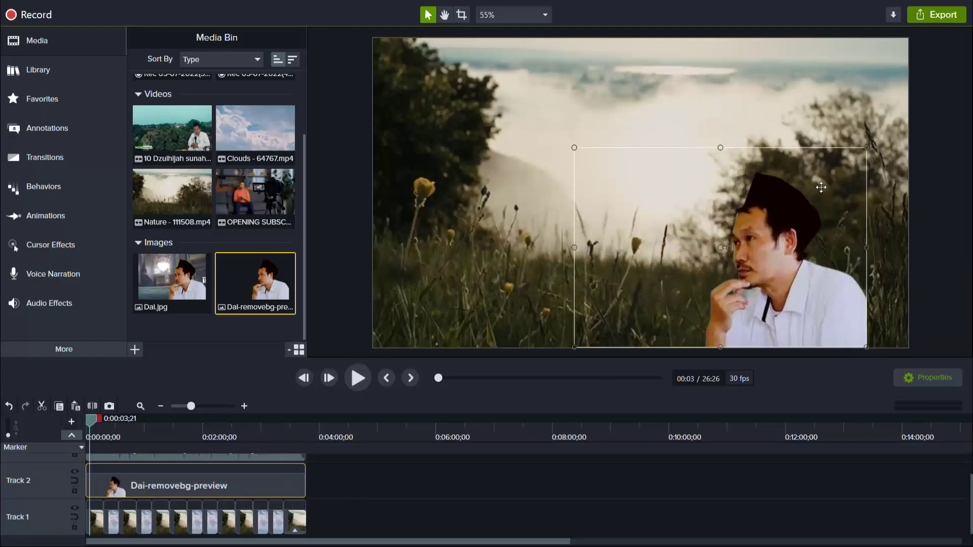
{"action": "left_click_drag", "start_coordinate": [865, 149], "coordinate": [908, 119]}
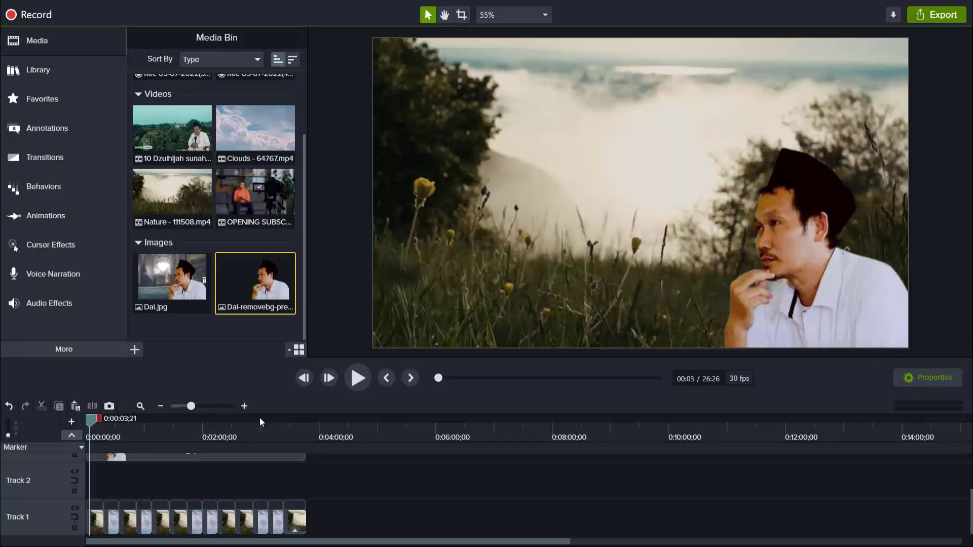
Add a black rectangle to Track 2 for the full audio length, and crop the empty left part off the speaker image
{"action": "left_click", "coordinate": [44, 127]}
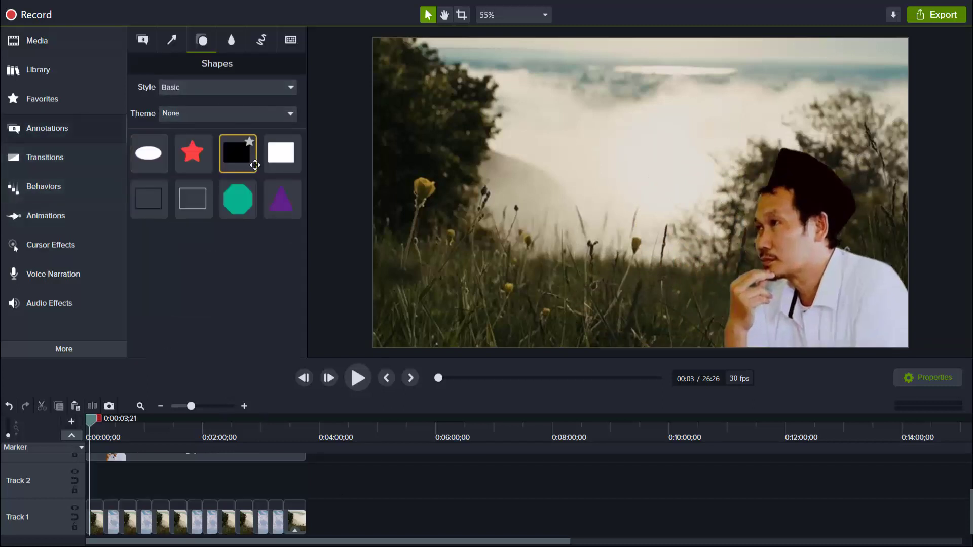
{"action": "left_click_drag", "start_coordinate": [237, 152], "coordinate": [305, 484]}
{"action": "left_click", "coordinate": [606, 194]}
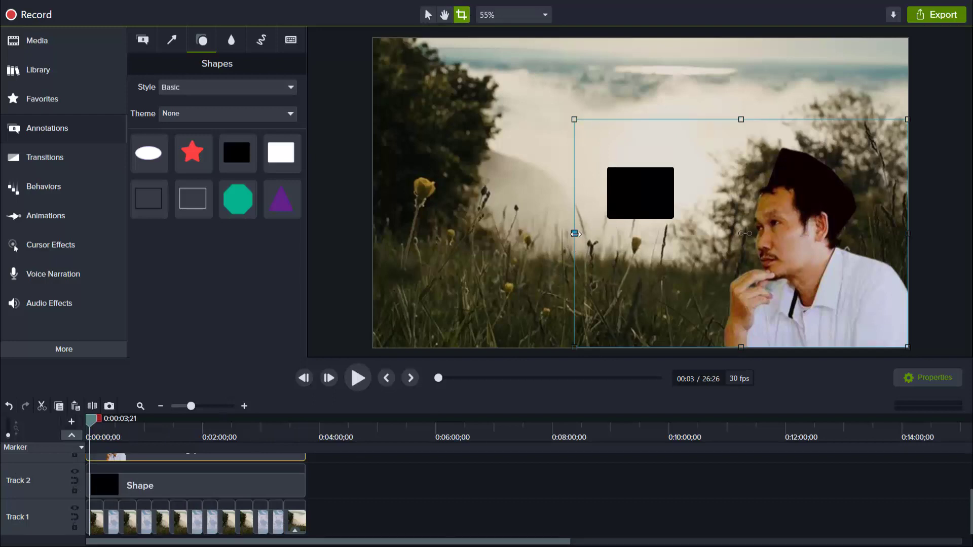
{"action": "left_click_drag", "start_coordinate": [575, 233], "coordinate": [711, 233]}
{"action": "left_click", "coordinate": [760, 476]}
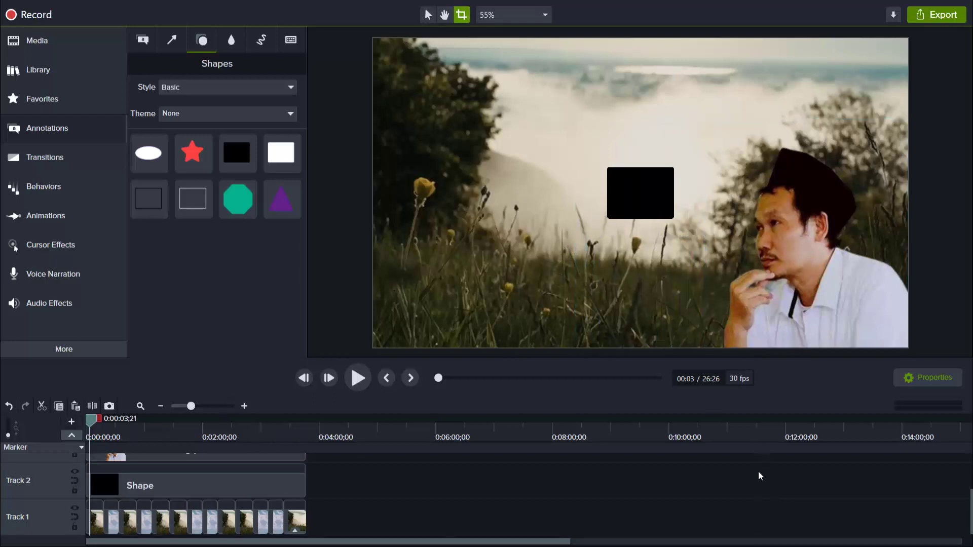
Enlarge the black rectangle to cover most of the canvas, reaching its right edge behind the speaker
{"action": "left_click", "coordinate": [641, 215]}
{"action": "left_click", "coordinate": [435, 15]}
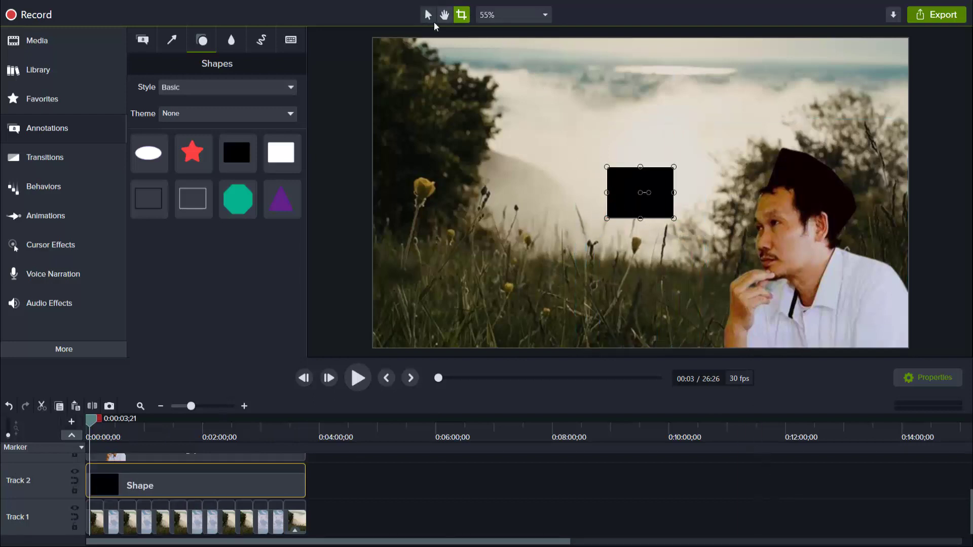
{"action": "left_click_drag", "start_coordinate": [607, 168], "coordinate": [384, 68]}
{"action": "left_click_drag", "start_coordinate": [674, 219], "coordinate": [686, 244]}
{"action": "left_click_drag", "start_coordinate": [778, 203], "coordinate": [908, 220]}
{"action": "left_click", "coordinate": [924, 259]}
Enlarge the speaker image to the full height of the canvas
{"action": "left_click", "coordinate": [820, 303]}
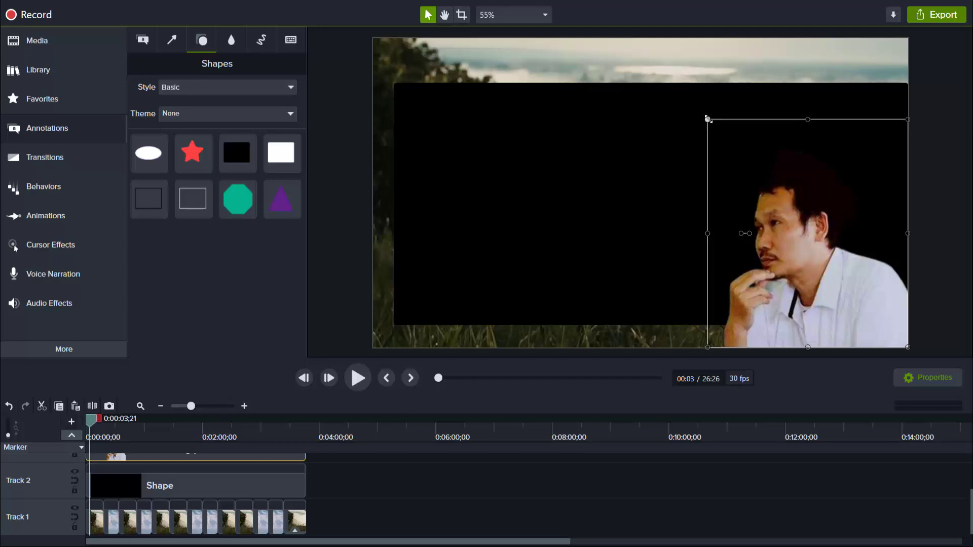
{"action": "left_click_drag", "start_coordinate": [707, 118], "coordinate": [640, 38]}
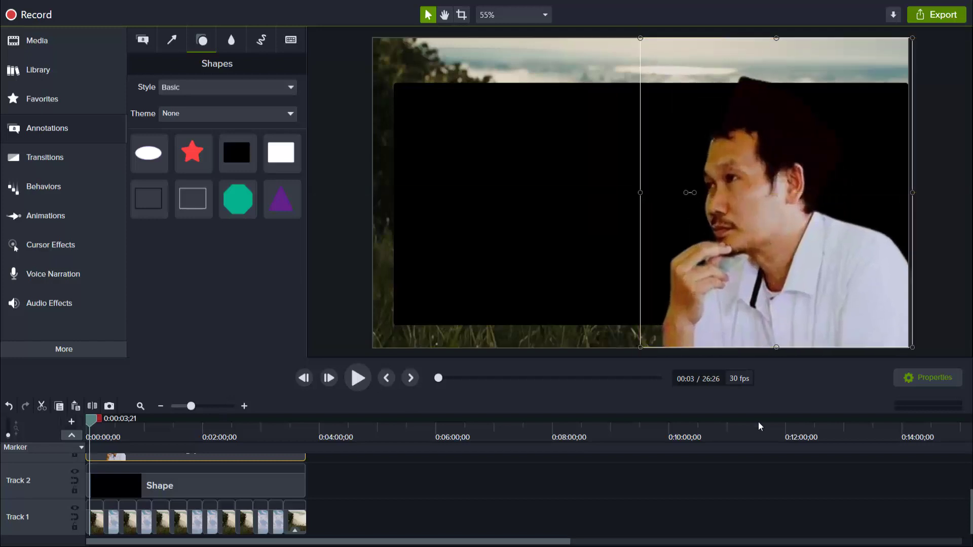
Centre the black rectangle vertically on the canvas and make it semi-transparent
{"action": "left_click_drag", "start_coordinate": [514, 230], "coordinate": [514, 215]}
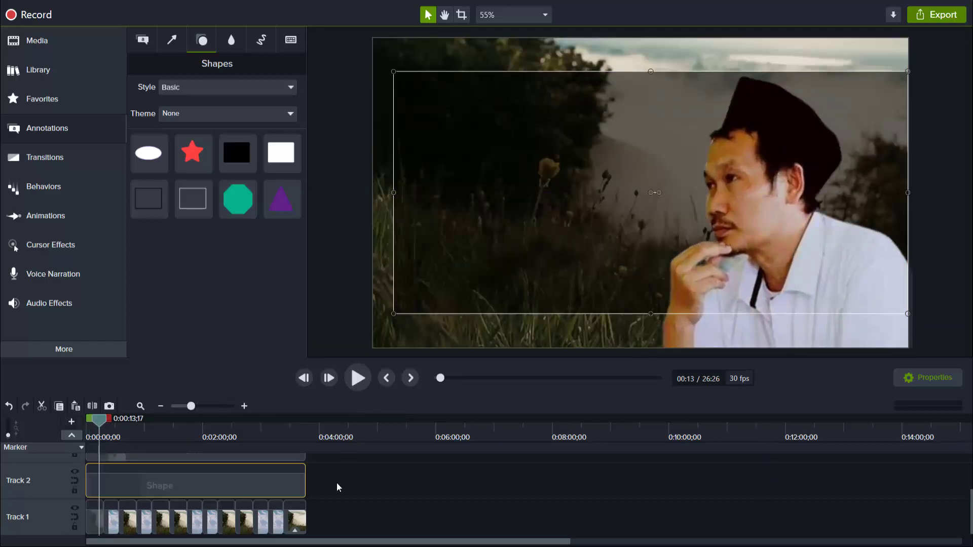
{"action": "left_click", "coordinate": [336, 516]}
Add a plain text callout at the start of a new Track 5 and shorten it to the length of the first nature clip
{"action": "scroll", "coordinate": [276, 508], "scroll_direction": "up", "scroll_amount": 3}
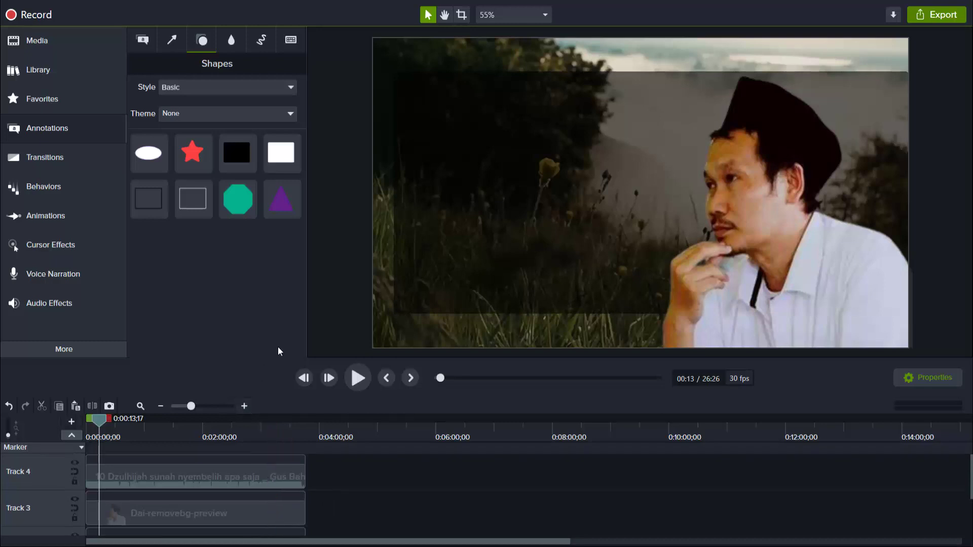
{"action": "left_click_drag", "start_coordinate": [279, 359], "coordinate": [326, 292]}
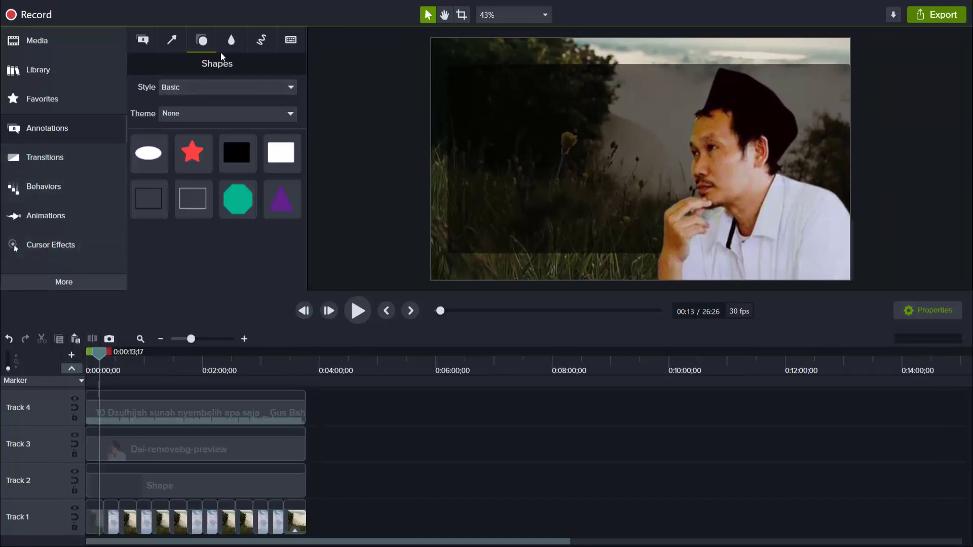
{"action": "left_click", "coordinate": [142, 40]}
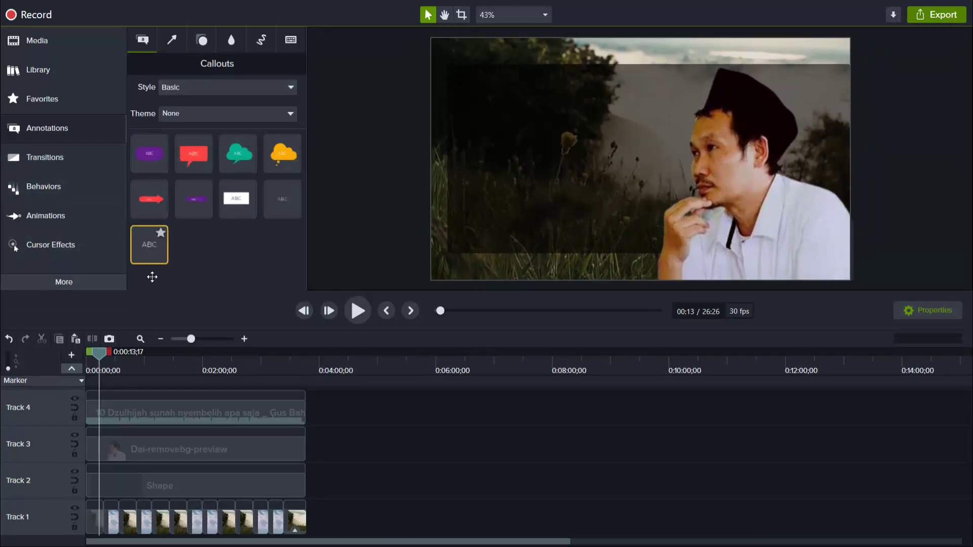
{"action": "left_click_drag", "start_coordinate": [152, 276], "coordinate": [87, 408]}
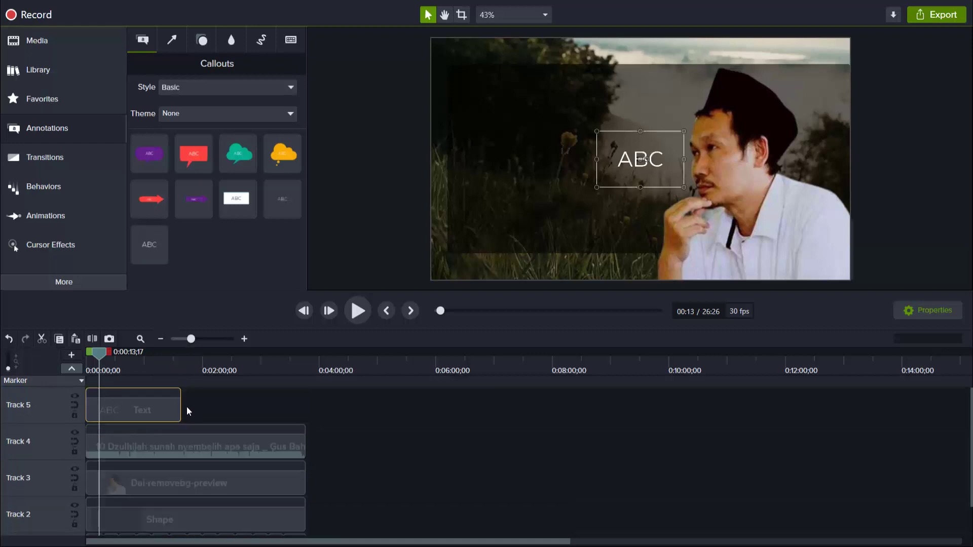
{"action": "left_click_drag", "start_coordinate": [176, 408], "coordinate": [102, 411]}
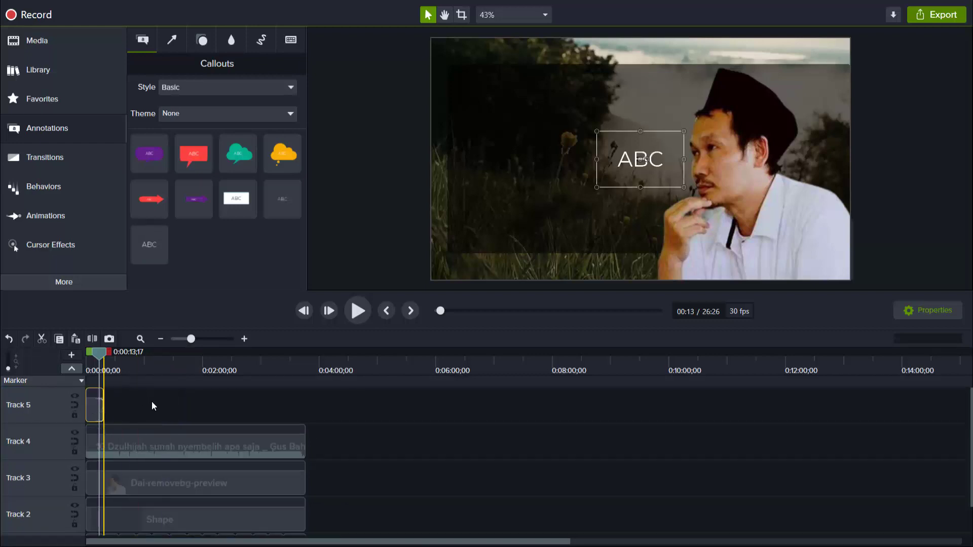
Move the callout to the rectangle's upper-left corner and replace its text with "Keutamaan Bulan Dzulhijjah"
{"action": "scroll", "coordinate": [159, 414], "scroll_direction": "down", "scroll_amount": 1}
{"action": "scroll", "coordinate": [158, 414], "scroll_direction": "up", "scroll_amount": 1}
{"action": "left_click_drag", "start_coordinate": [626, 162], "coordinate": [482, 96]}
{"action": "type", "text": "Keut"}
{"action": "type", "text": "aa"}
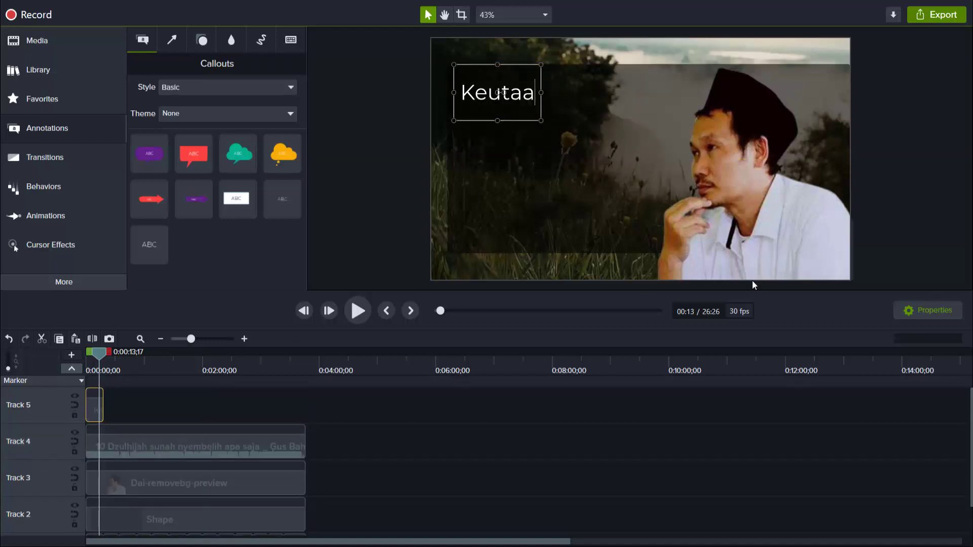
{"action": "key", "text": "BackSpace"}
{"action": "type", "text": "maan Bul"}
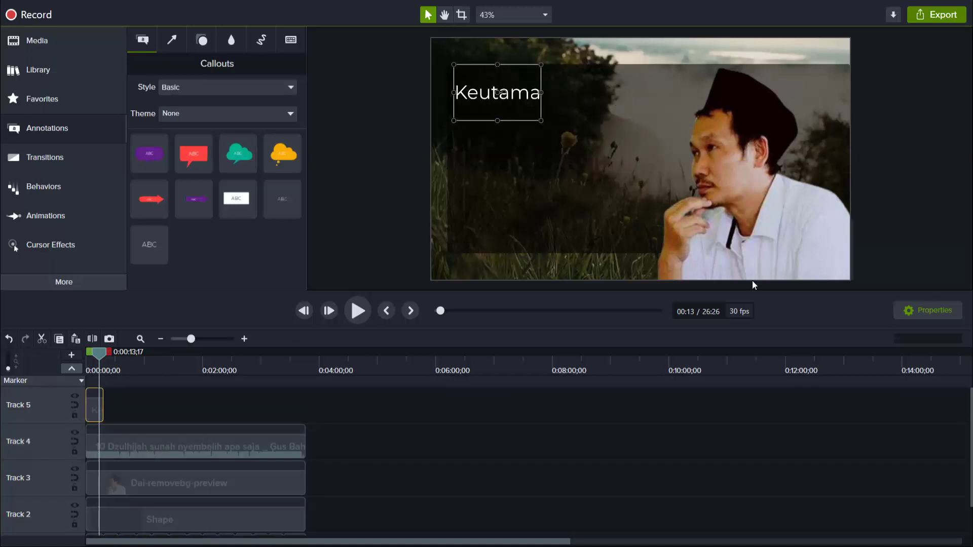
{"action": "type", "text": "an "}
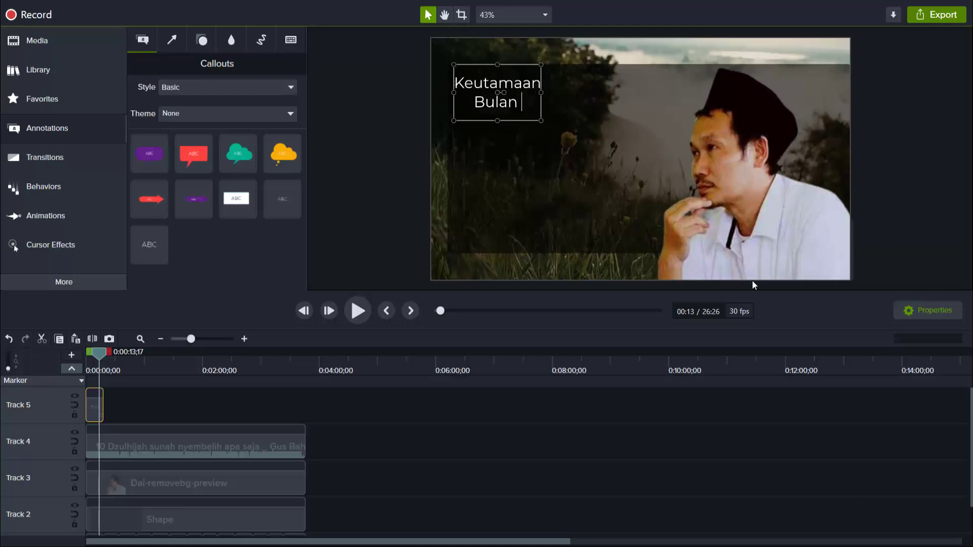
{"action": "type", "text": "Dzulhijjah"}
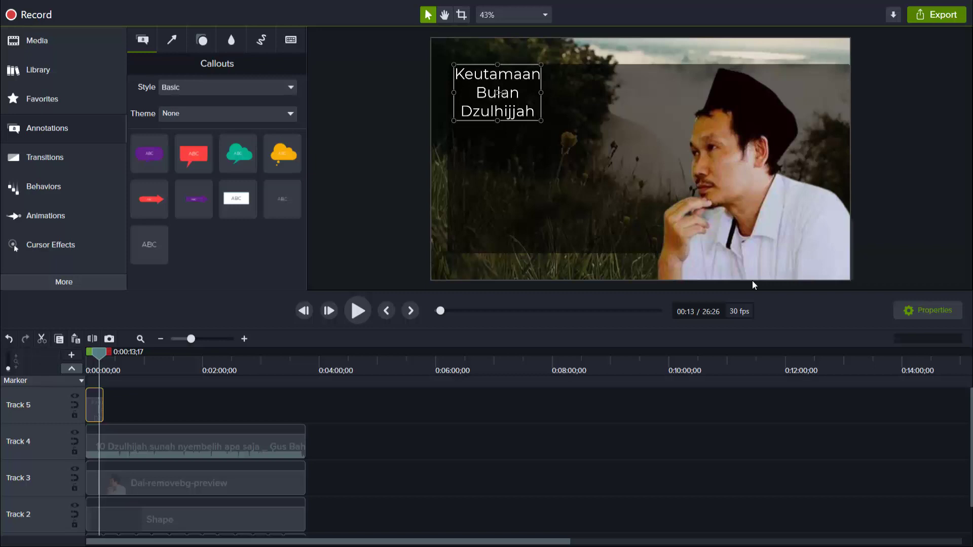
Make the title text bold and widen its text box to reach the speaker image
{"action": "key", "text": "ctrl+a"}
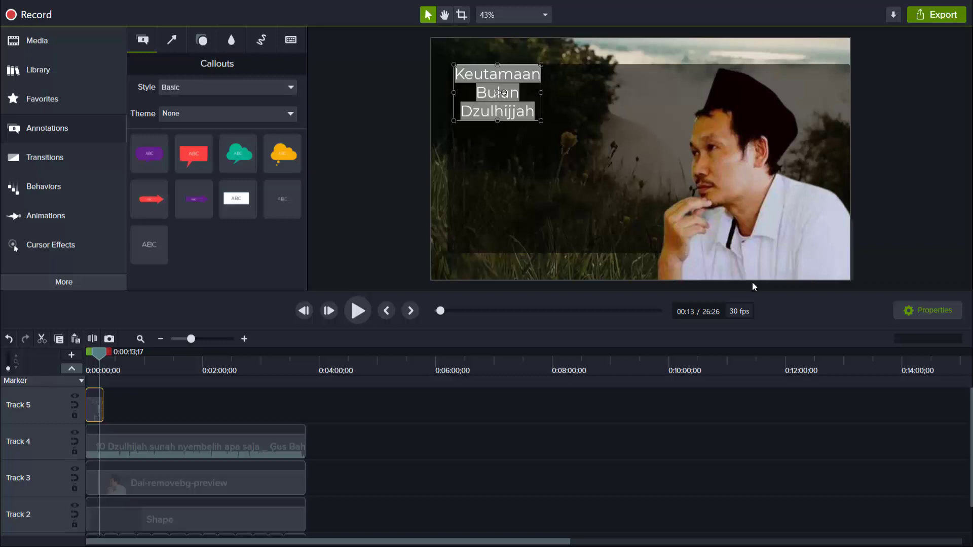
{"action": "key", "text": "ctrl+b"}
{"action": "left_click_drag", "start_coordinate": [542, 122], "coordinate": [684, 112]}
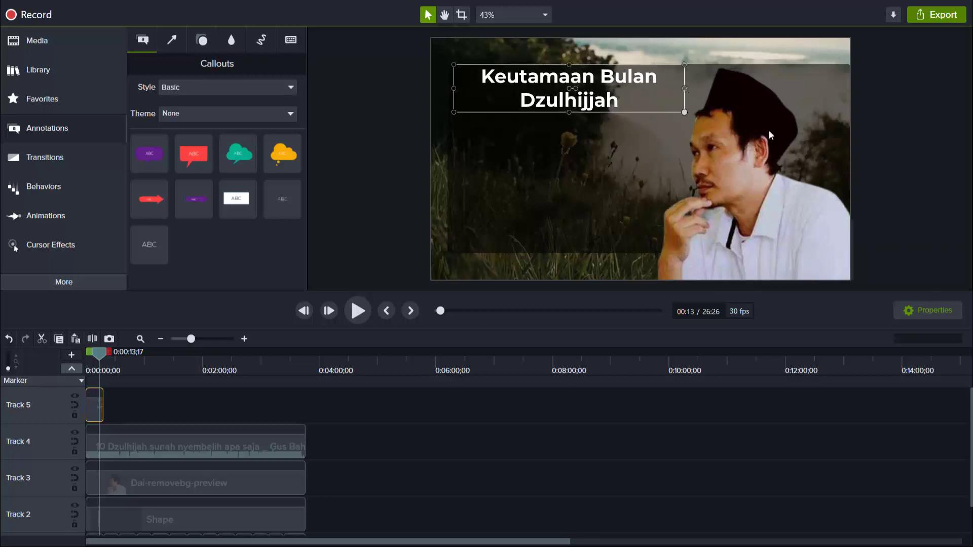
Break the title after "Keutamaan" so that "Bulan Dzulhijjah" sits on the second line
{"action": "double_click", "coordinate": [606, 76]}
{"action": "key", "text": "Escape"}
{"action": "key", "text": "BackSpace"}
{"action": "key", "text": "Return"}
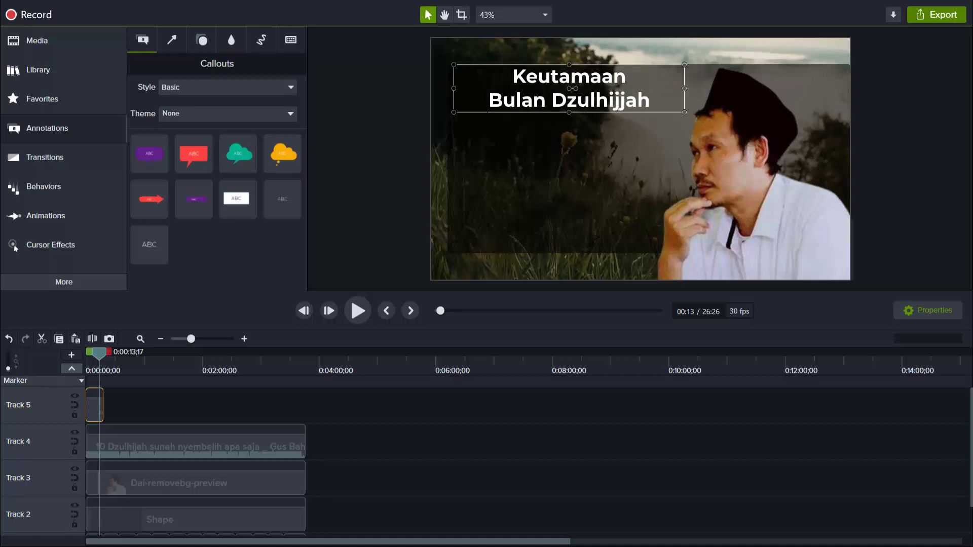
{"action": "type", "text": "\""}
{"action": "key", "text": "BackSpace"}
{"action": "left_click", "coordinate": [504, 440]}
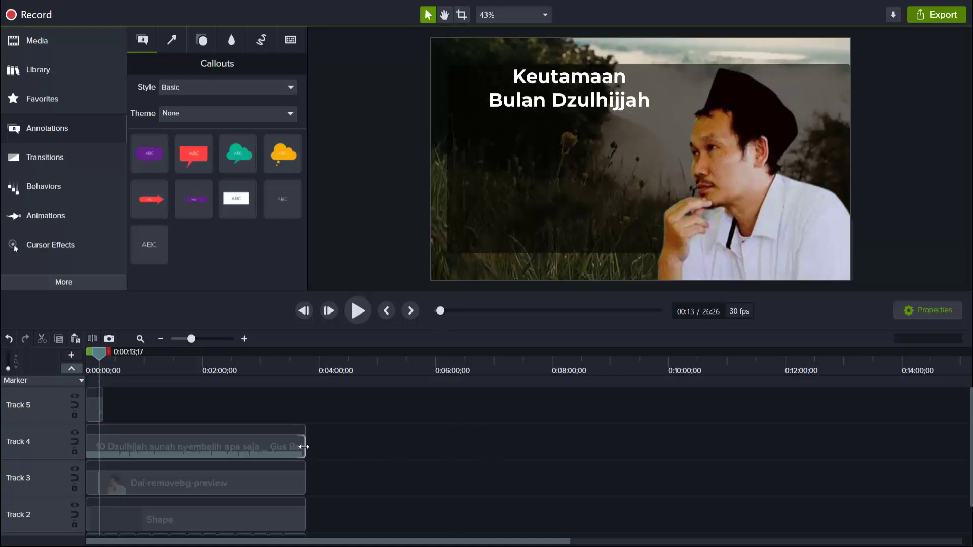
Shift the title slightly downward inside the dark rectangle
{"action": "left_click", "coordinate": [560, 114]}
{"action": "left_click_drag", "start_coordinate": [560, 107], "coordinate": [561, 122]}
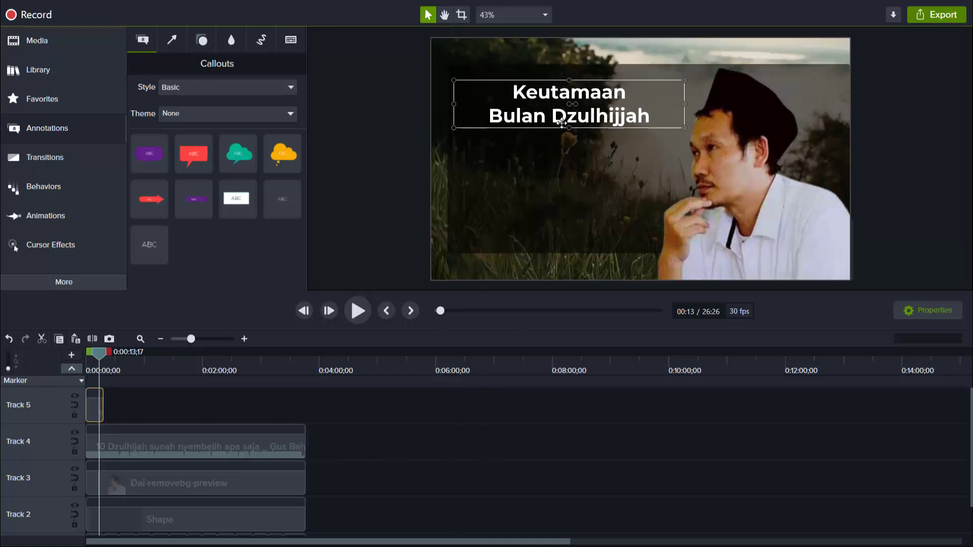
{"action": "left_click", "coordinate": [452, 451]}
Duplicate the title callout onto a new Track 6, aligned with the original at the start of the timeline
{"action": "left_click", "coordinate": [94, 405]}
{"action": "key", "text": "ctrl+c"}
{"action": "key", "text": "ctrl+v"}
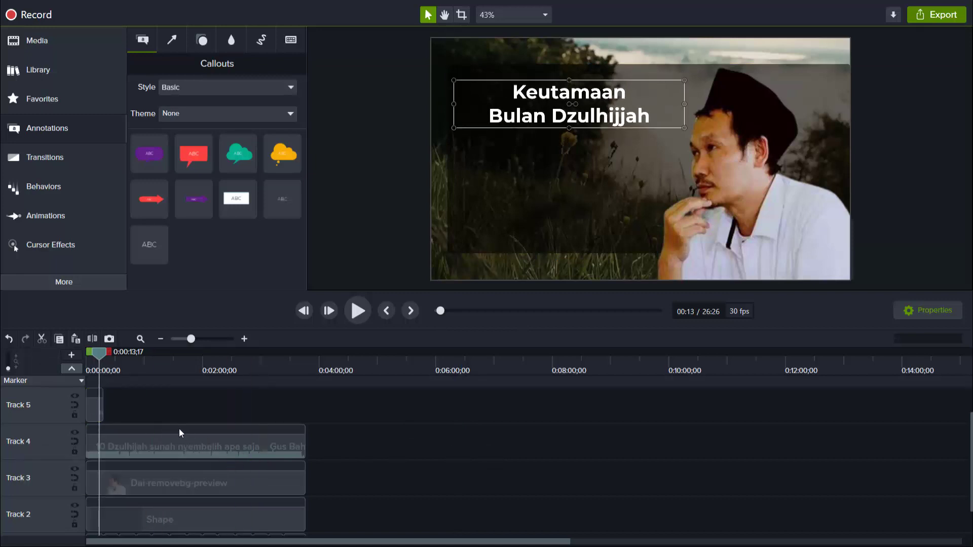
{"action": "left_click_drag", "start_coordinate": [108, 406], "coordinate": [93, 399]}
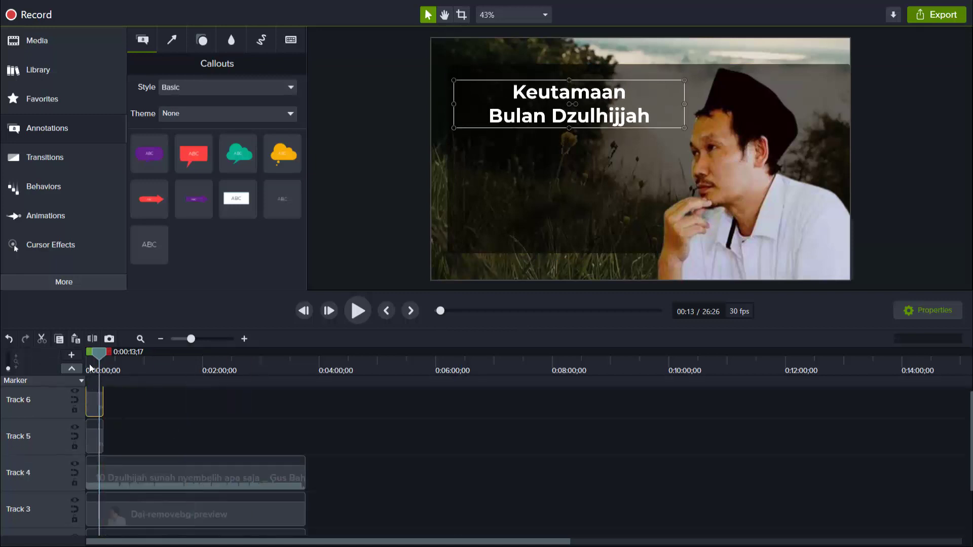
Place the duplicate callout below the title, reading "Ada Puasa Sunnah yang bisa menghapus dosa 1 tahun yang lalu dan 1 tahun yang akan datang"
{"action": "left_click", "coordinate": [89, 363]}
{"action": "left_click_drag", "start_coordinate": [527, 118], "coordinate": [529, 156]}
{"action": "double_click", "coordinate": [529, 156]}
{"action": "type", "text": "A"}
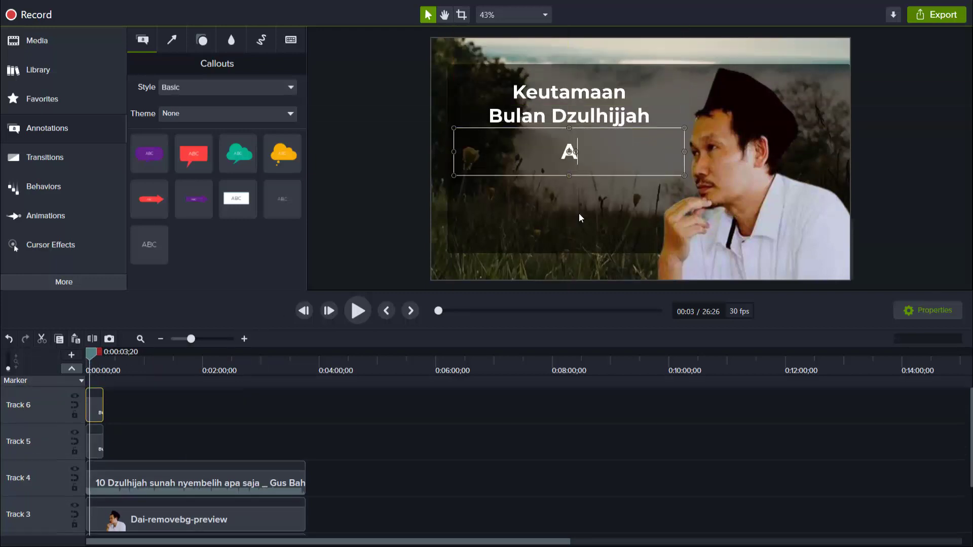
{"action": "type", "text": "da Puasa SUnnah"}
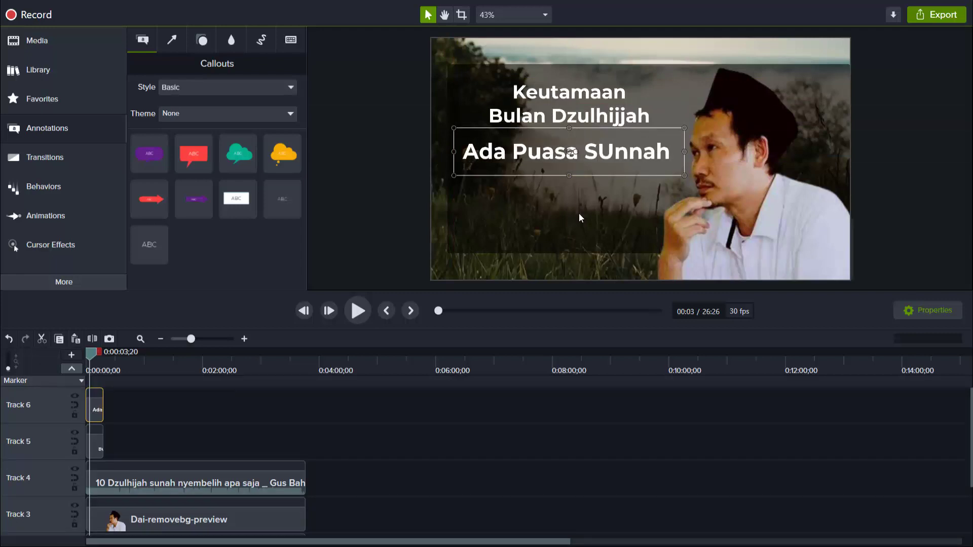
{"action": "key", "text": "BackSpace"}
{"action": "key", "text": "BackSpace"}
{"action": "key", "text": "BackSpace"}
{"action": "key", "text": "BackSpace"}
{"action": "key", "text": "BackSpace"}
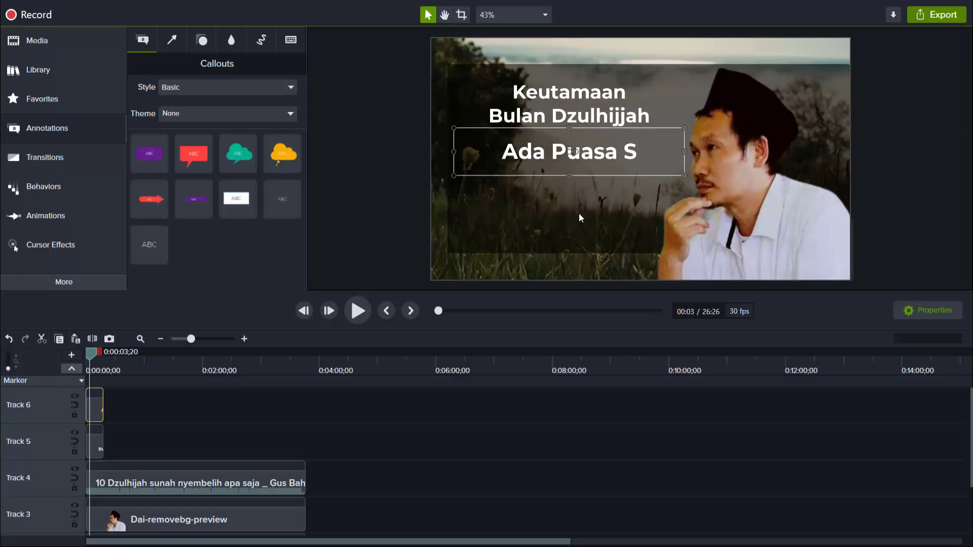
{"action": "type", "text": "unnah yang bisa "}
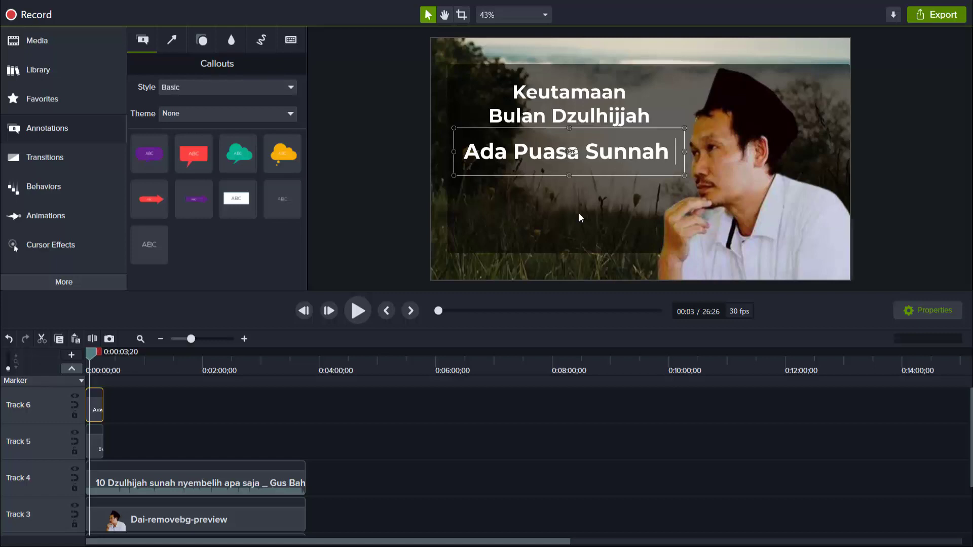
{"action": "type", "text": "menghasu"}
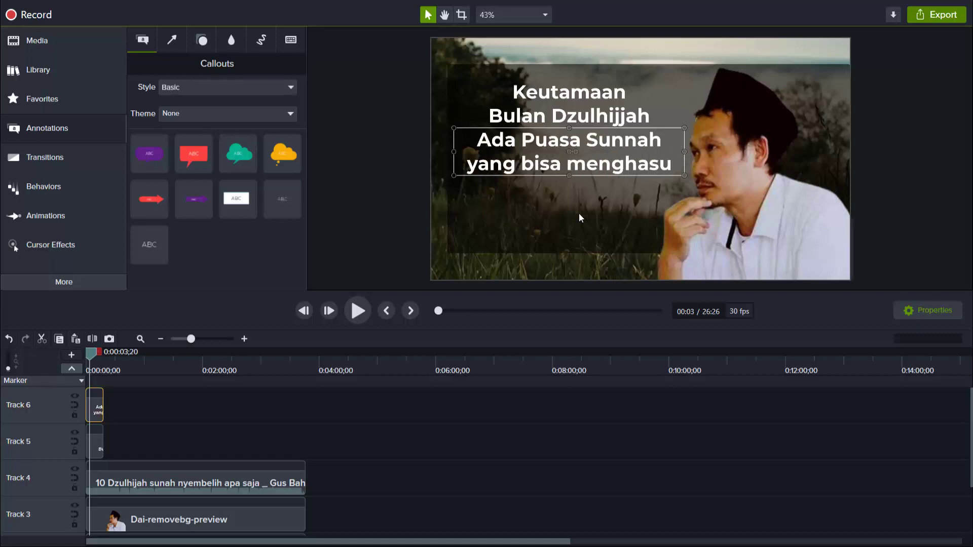
{"action": "key", "text": "BackSpace"}
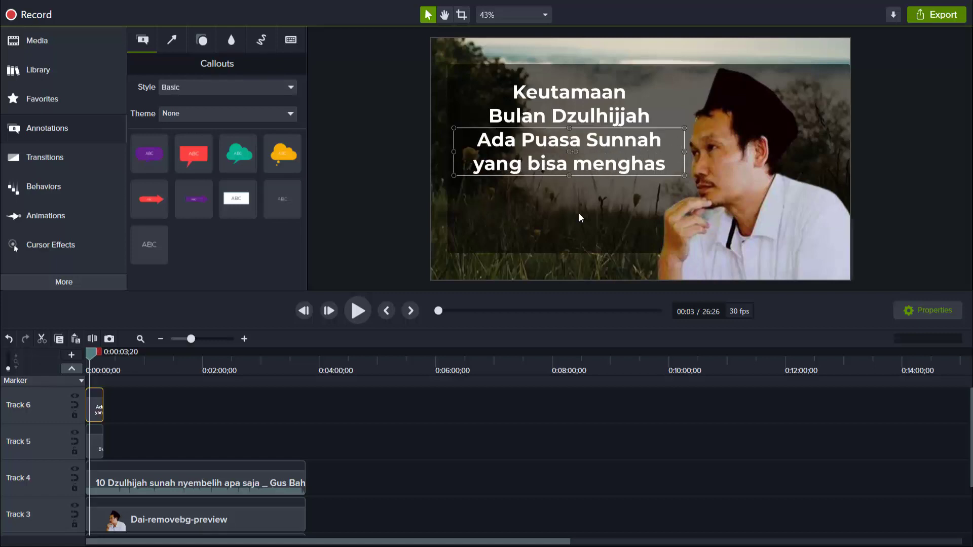
{"action": "key", "text": "BackSpace"}
{"action": "type", "text": "pus dos"}
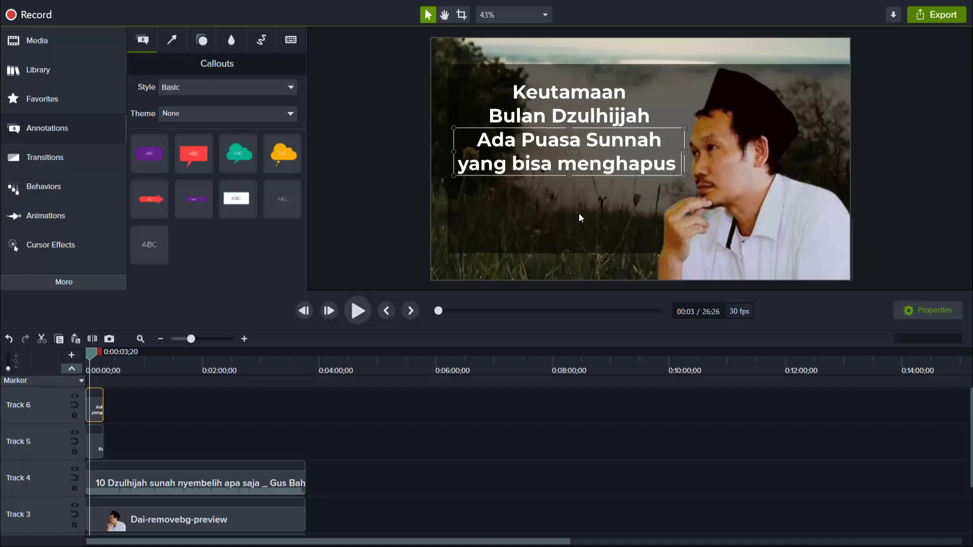
{"action": "type", "text": "a"}
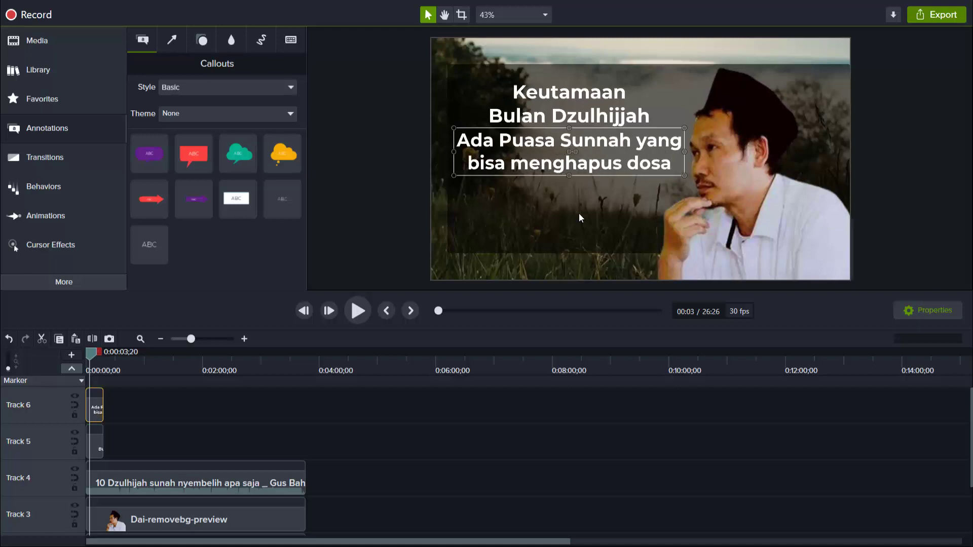
{"action": "type", "text": " 1"}
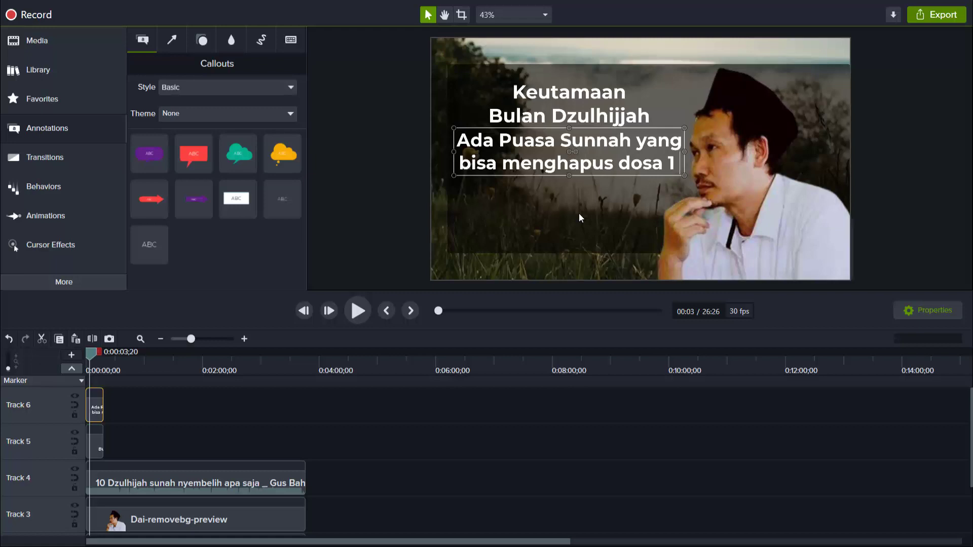
{"action": "type", "text": " tahun yang"}
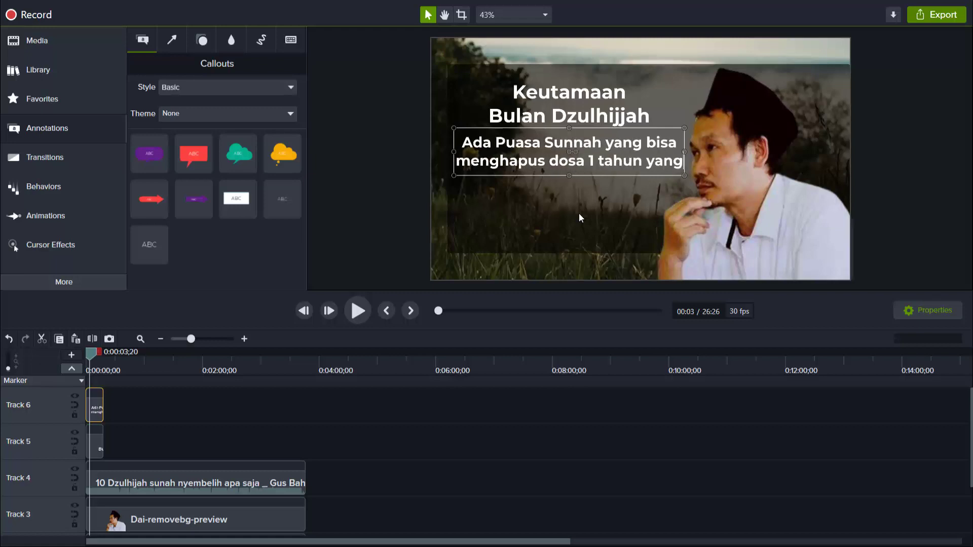
{"action": "type", "text": " lalu dan 1"}
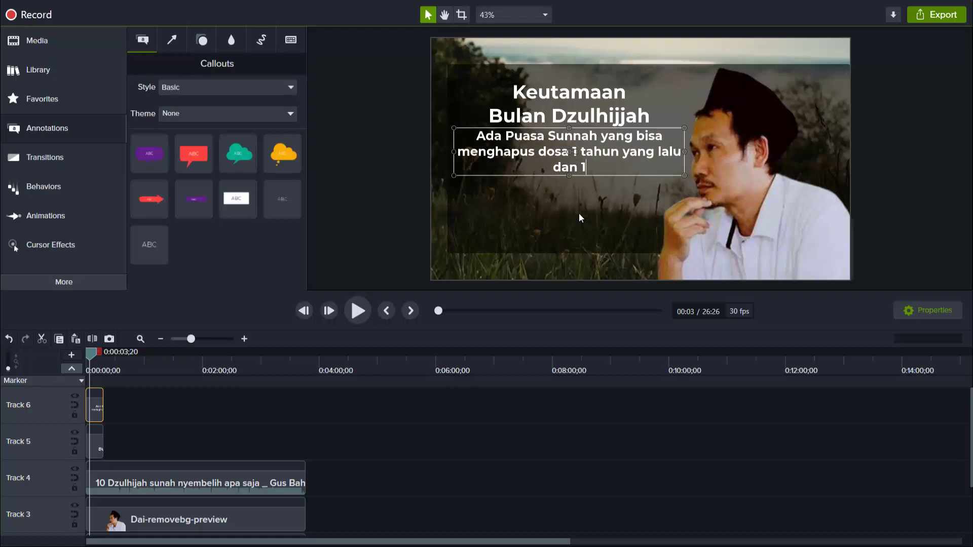
{"action": "type", "text": " tahun yang akan datang"}
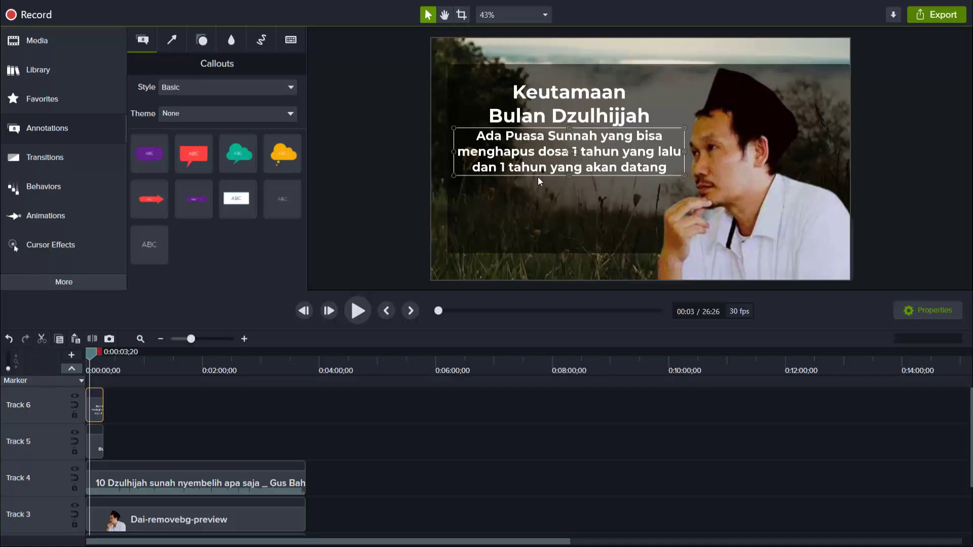
Shift the new caption lower to leave a gap beneath the title, and enclose its text in double quotation marks
{"action": "left_click_drag", "start_coordinate": [542, 174], "coordinate": [542, 195]}
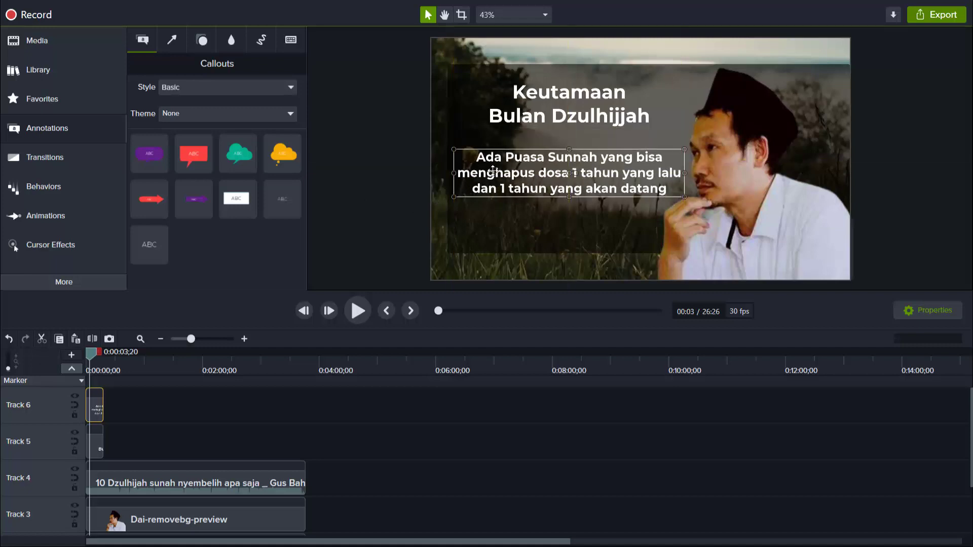
{"action": "double_click", "coordinate": [479, 162]}
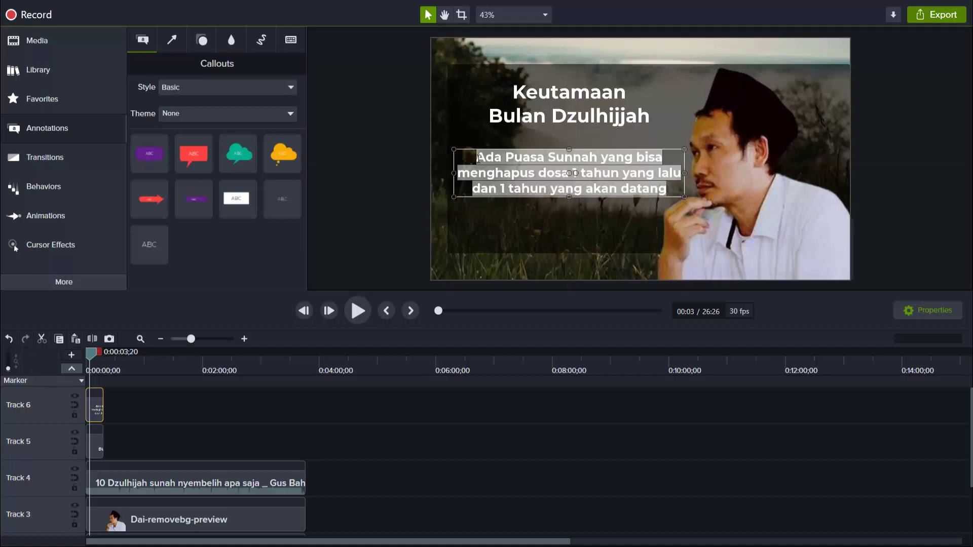
{"action": "left_click", "coordinate": [477, 158]}
{"action": "type", "text": "\""}
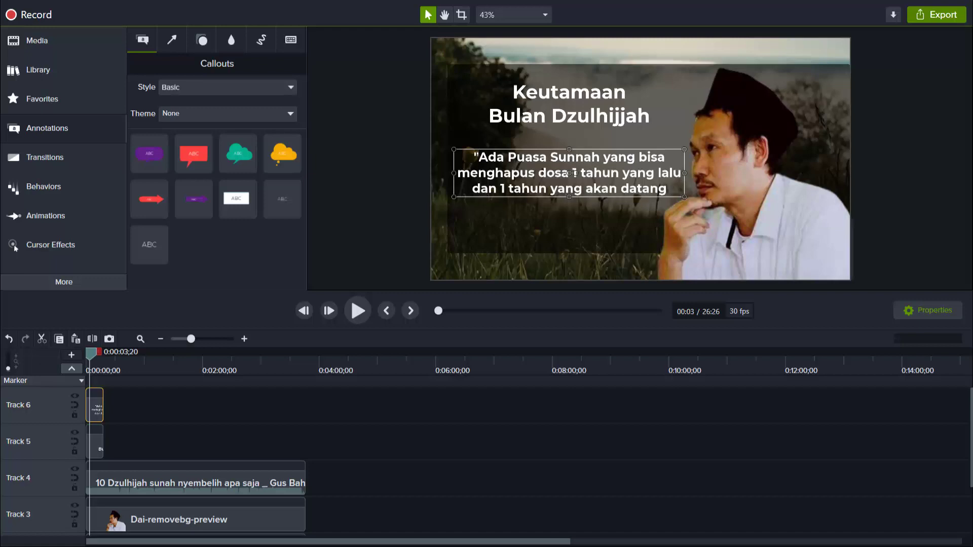
{"action": "type", "text": "\""}
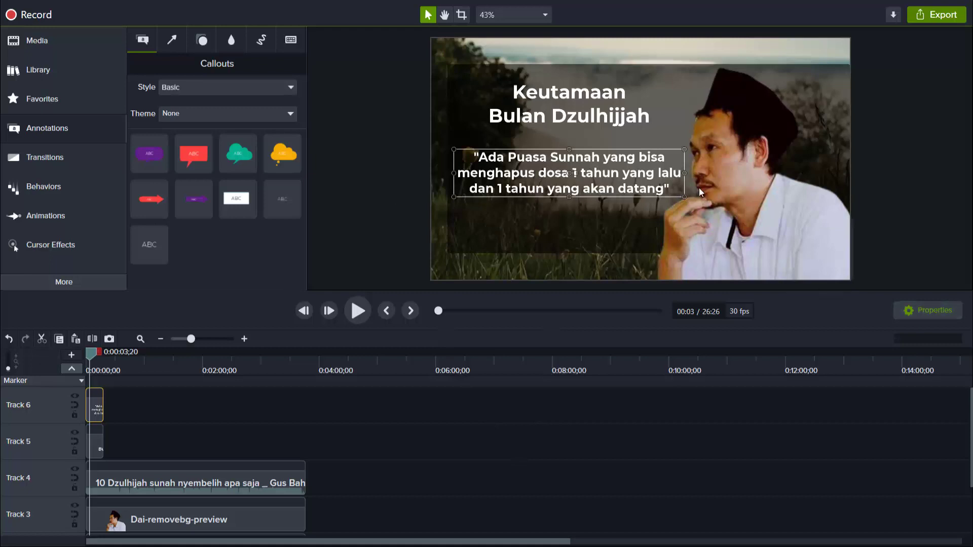
Change the font color of the whole quoted caption to bright yellow
{"action": "double_click", "coordinate": [644, 173]}
{"action": "left_click", "coordinate": [928, 310]}
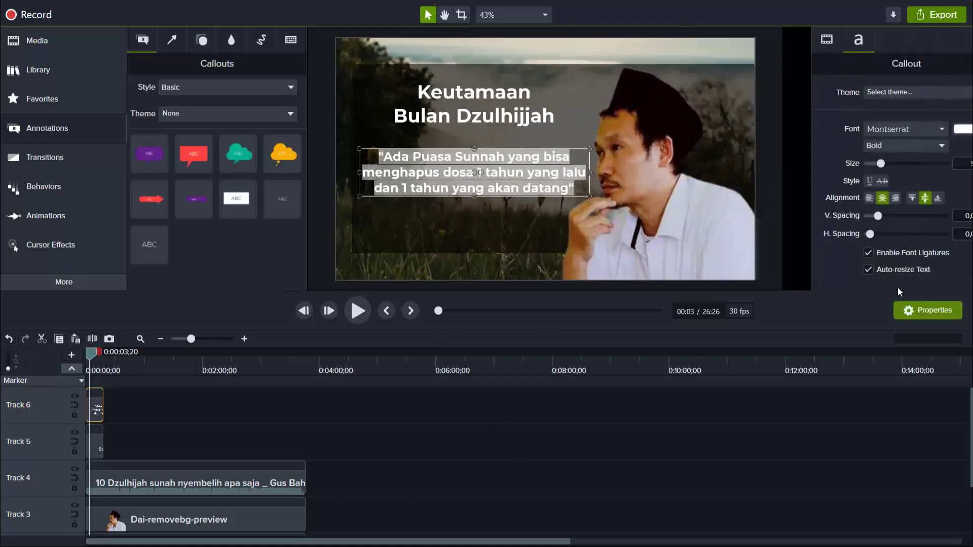
{"action": "left_click", "coordinate": [936, 130]}
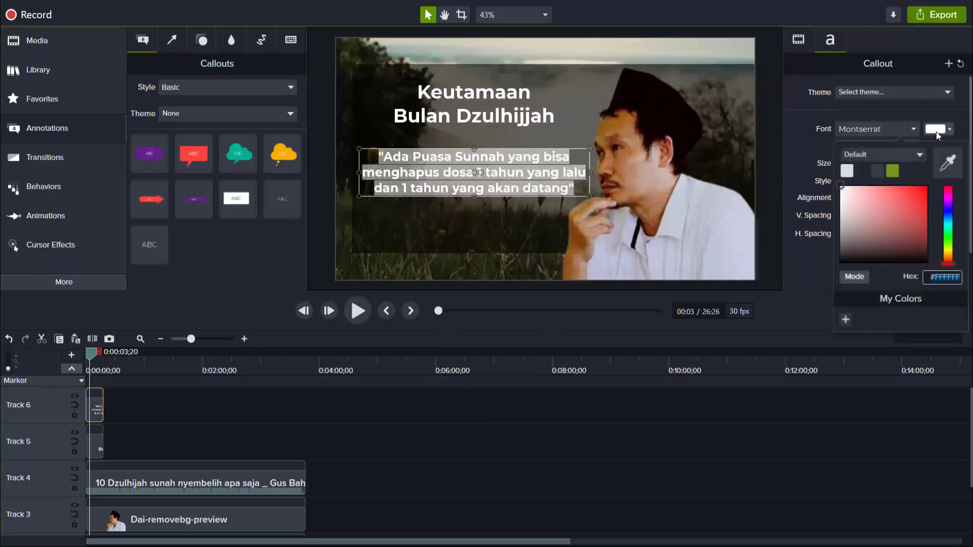
{"action": "left_click", "coordinate": [947, 251]}
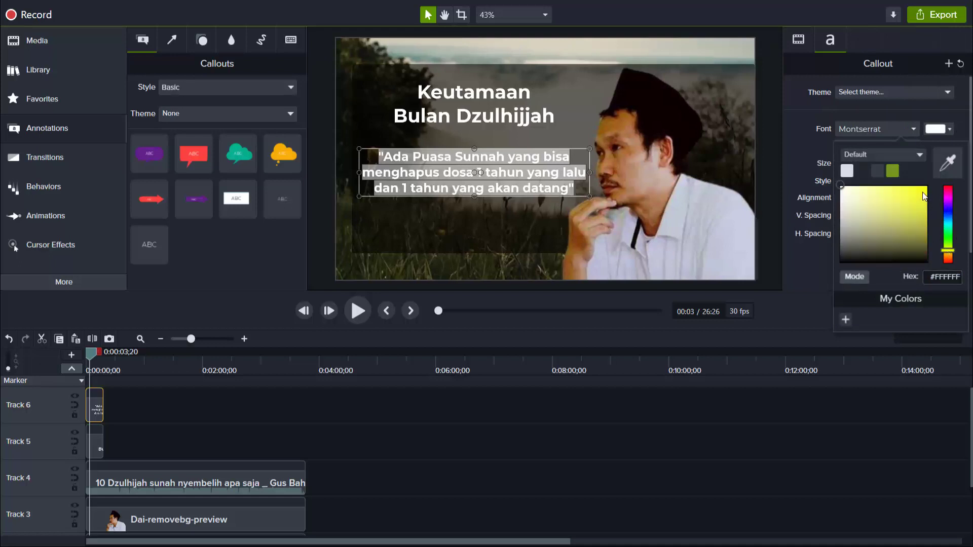
{"action": "left_click", "coordinate": [923, 192]}
{"action": "left_click", "coordinate": [638, 427]}
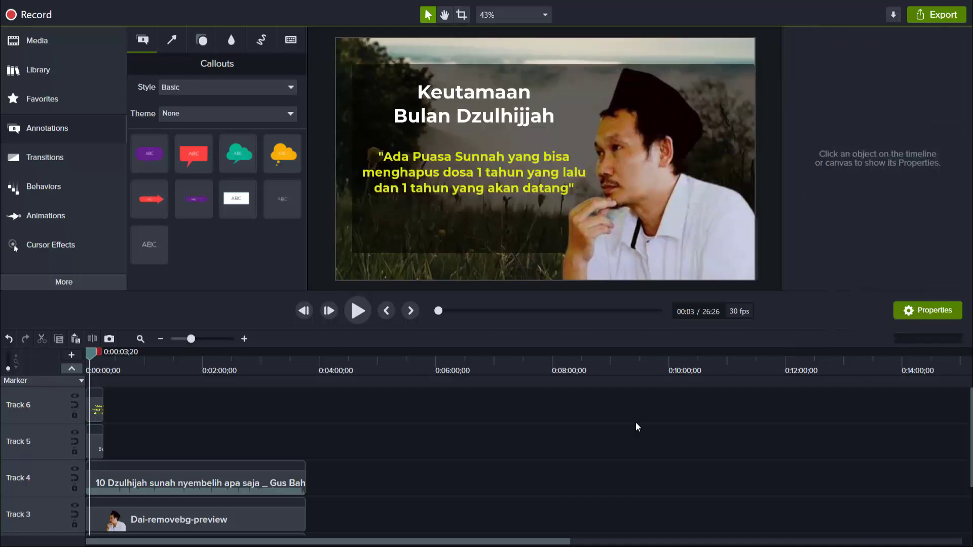
Trim the quote callout on Track 6 to start at 00:00:03;20 and apply the Pulsating behavior to it
{"action": "left_click", "coordinate": [88, 410]}
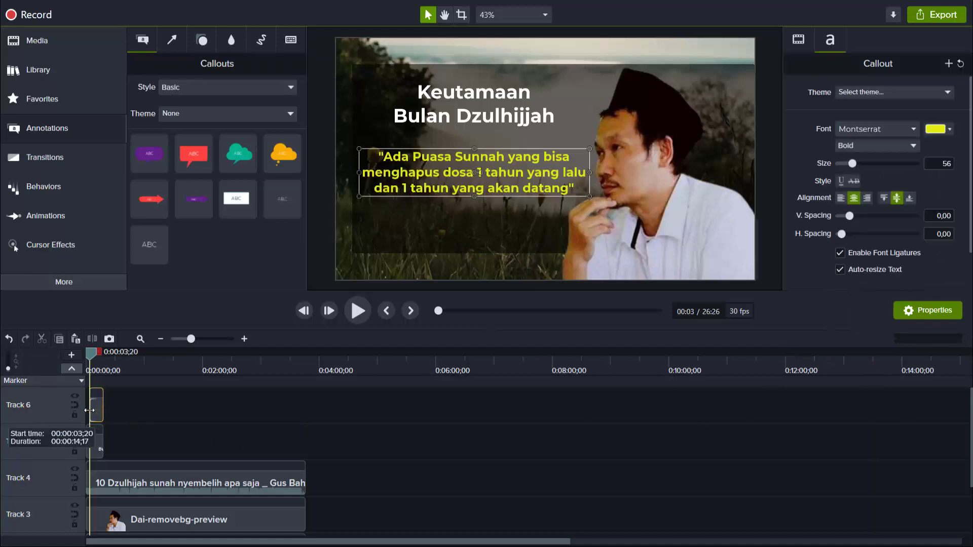
{"action": "left_click", "coordinate": [50, 184]}
{"action": "scroll", "coordinate": [230, 256], "scroll_direction": "down", "scroll_amount": 1}
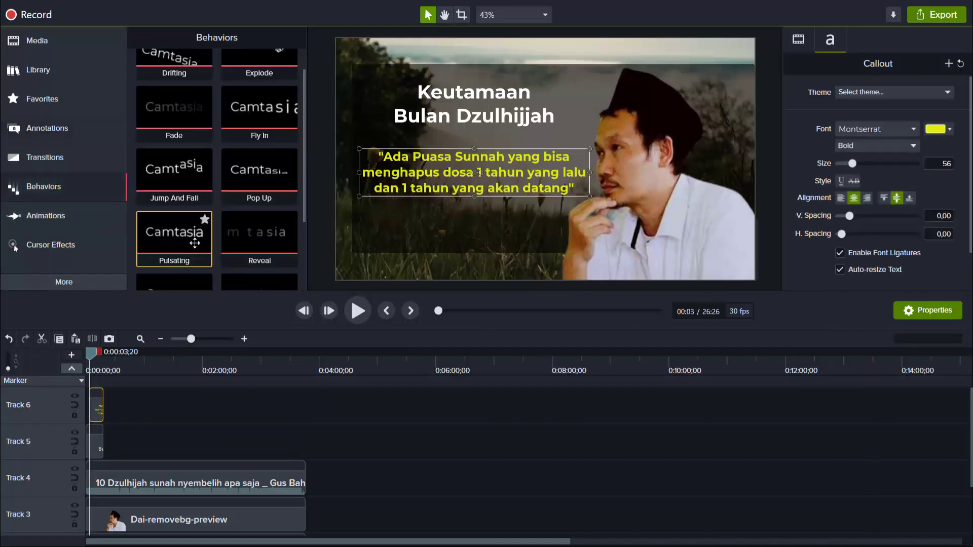
{"action": "left_click_drag", "start_coordinate": [200, 223], "coordinate": [97, 406]}
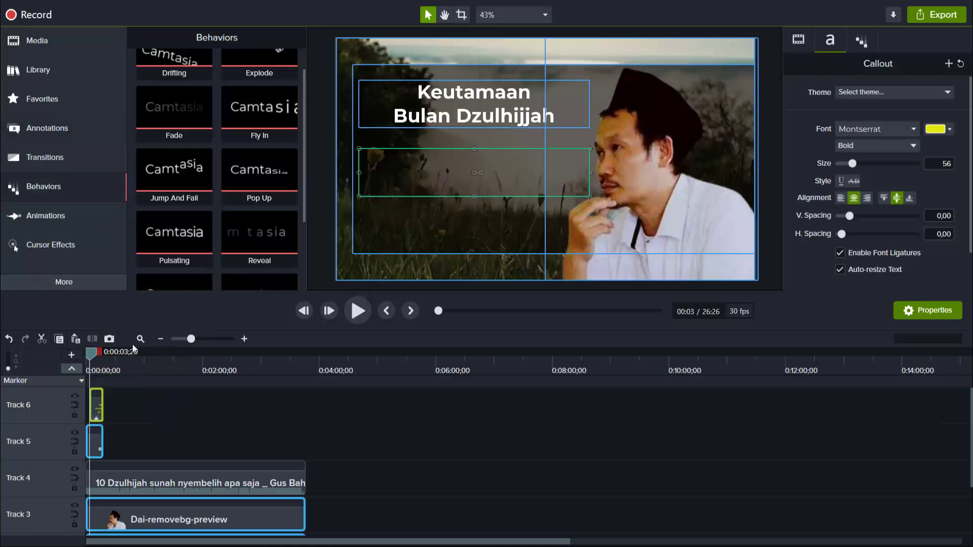
Apply the Jump And Fall behavior to the title callout on Track 5 and preview the animated texts from the timeline's start
{"action": "left_click_drag", "start_coordinate": [177, 172], "coordinate": [95, 441]}
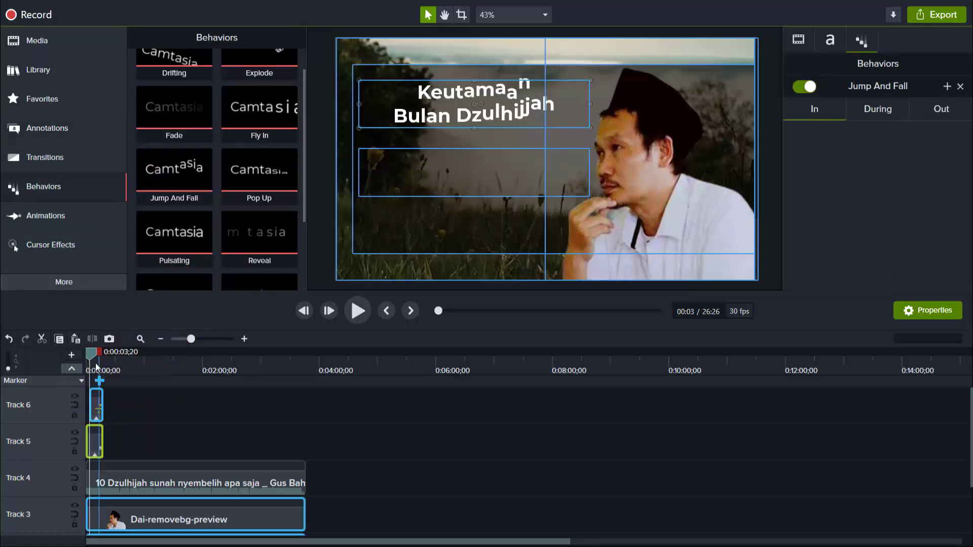
{"action": "left_click", "coordinate": [87, 351]}
{"action": "key", "text": "space"}
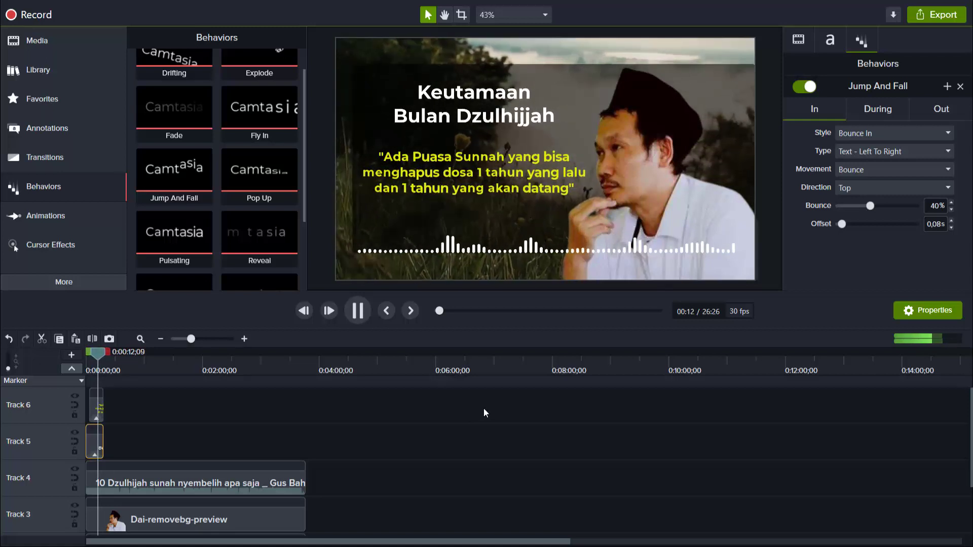
{"action": "key", "text": "space"}
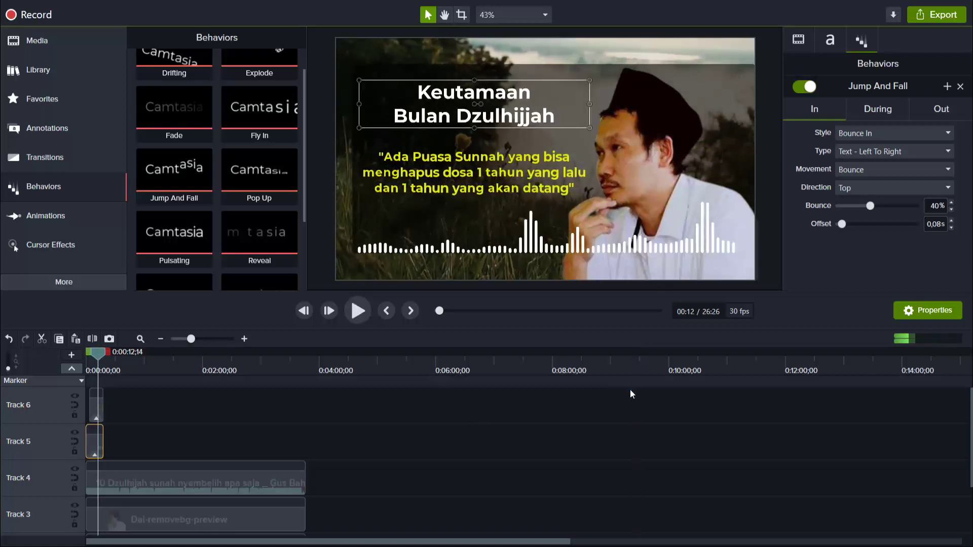
{"action": "left_click", "coordinate": [641, 414]}
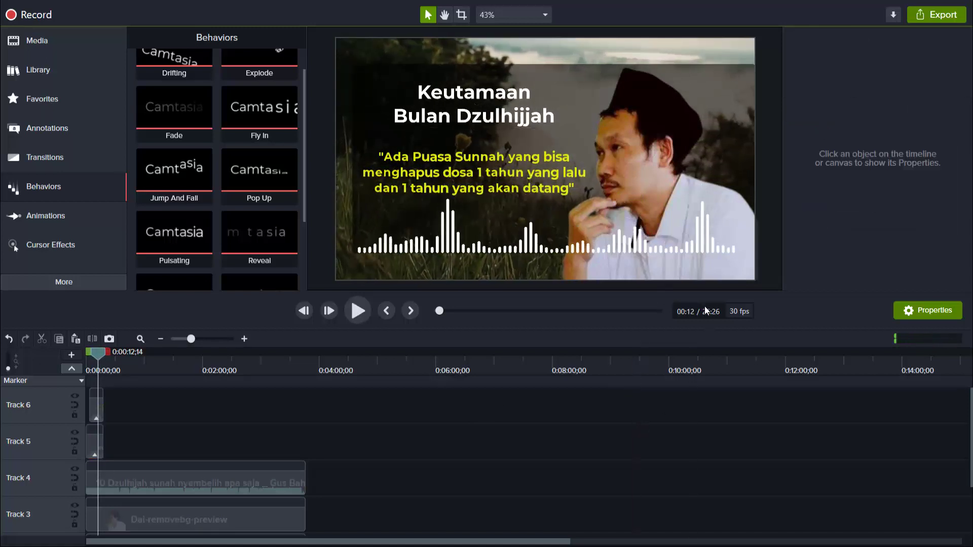